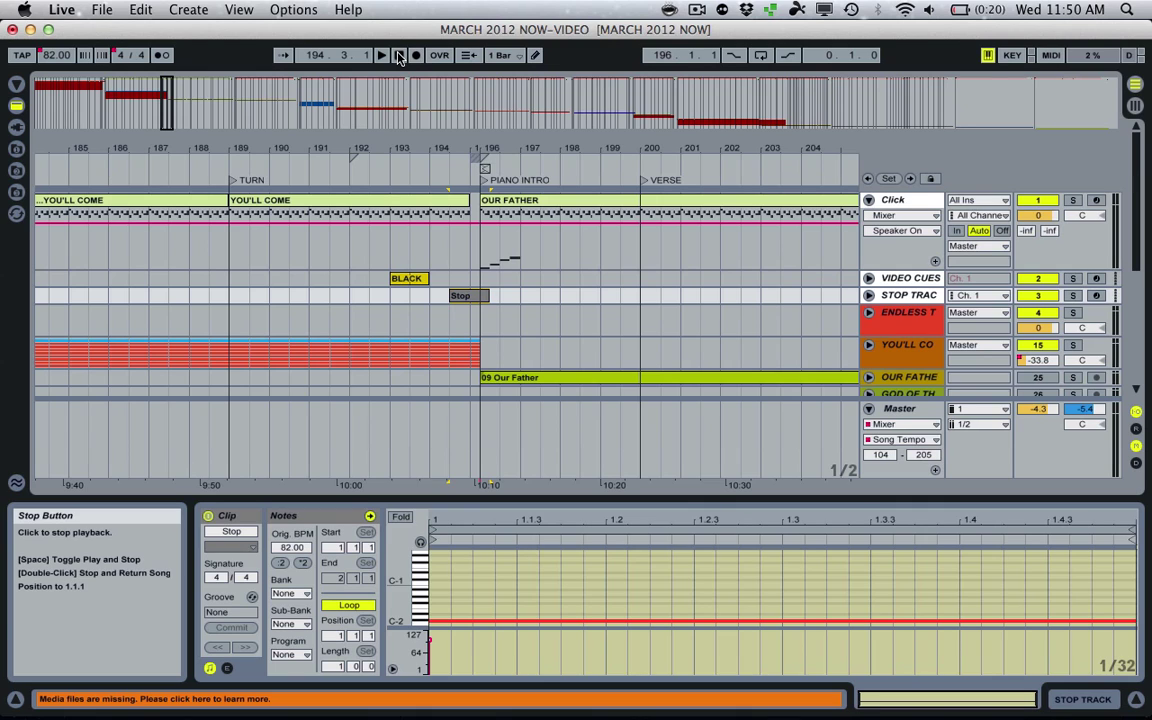
# Stop playback and send the song position back to 1.1.1.
pyautogui.doubleClick(398, 57)
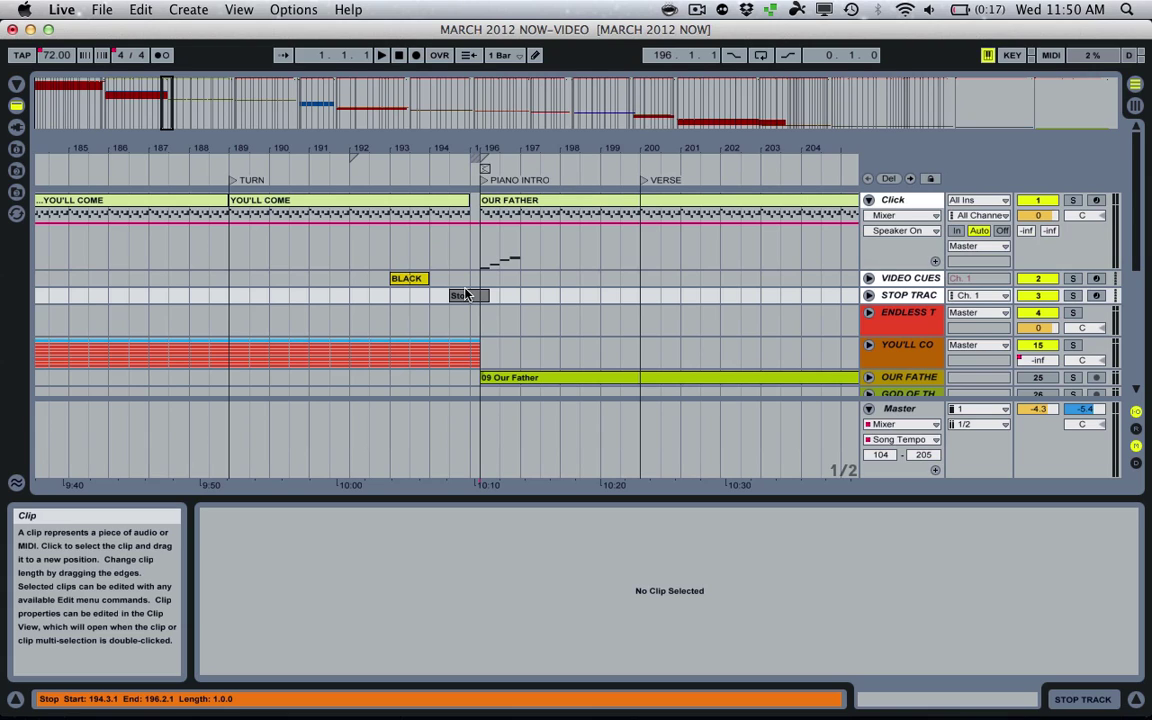
# Toggle the Stop Track off and test-play from just before the Stop clip, stopping at 196.1.3.
pyautogui.click(1038, 295)
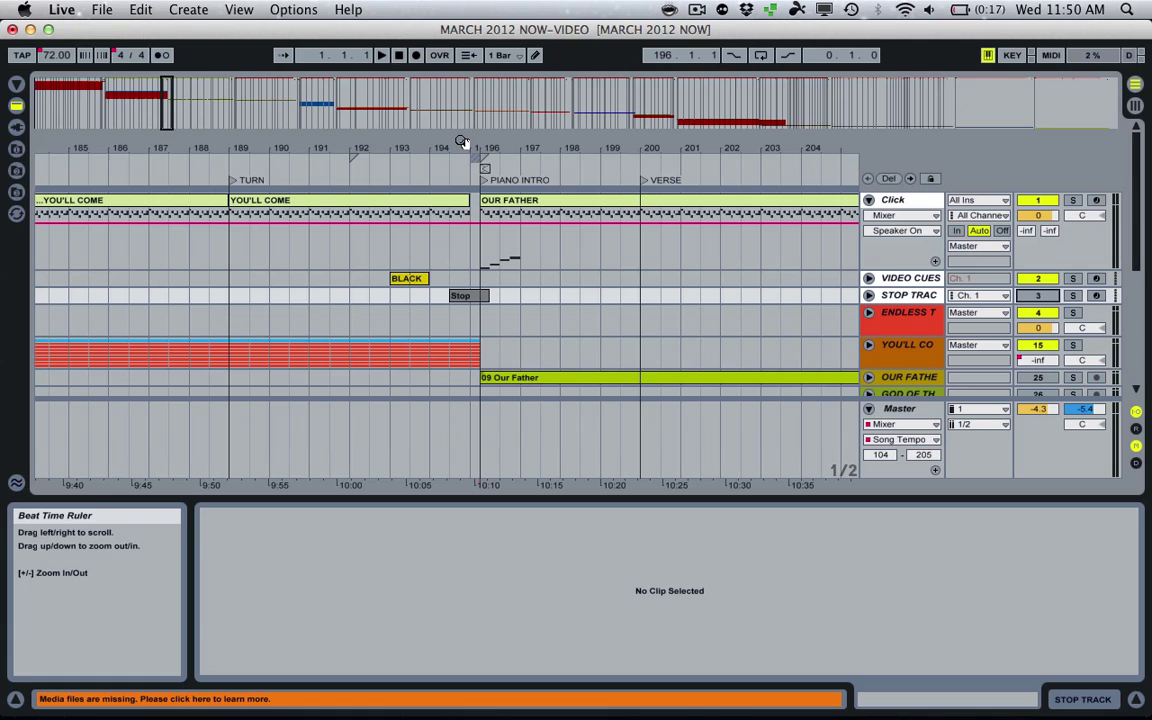
pyautogui.click(382, 165)
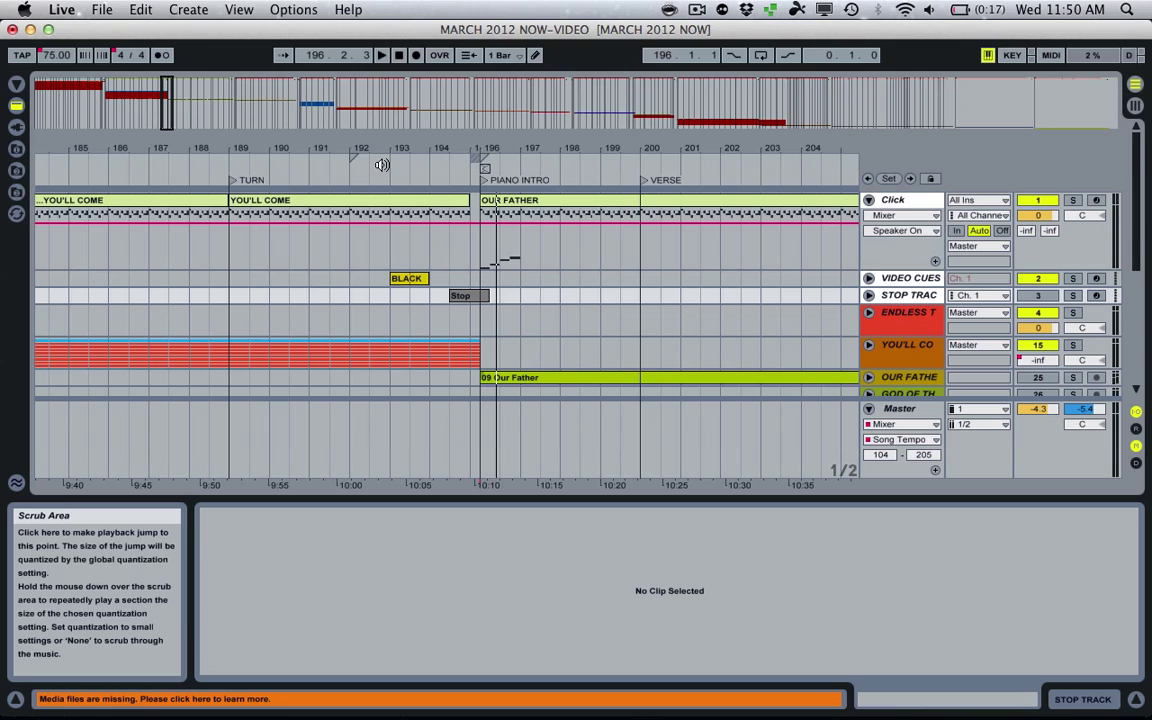
pyautogui.click(378, 165)
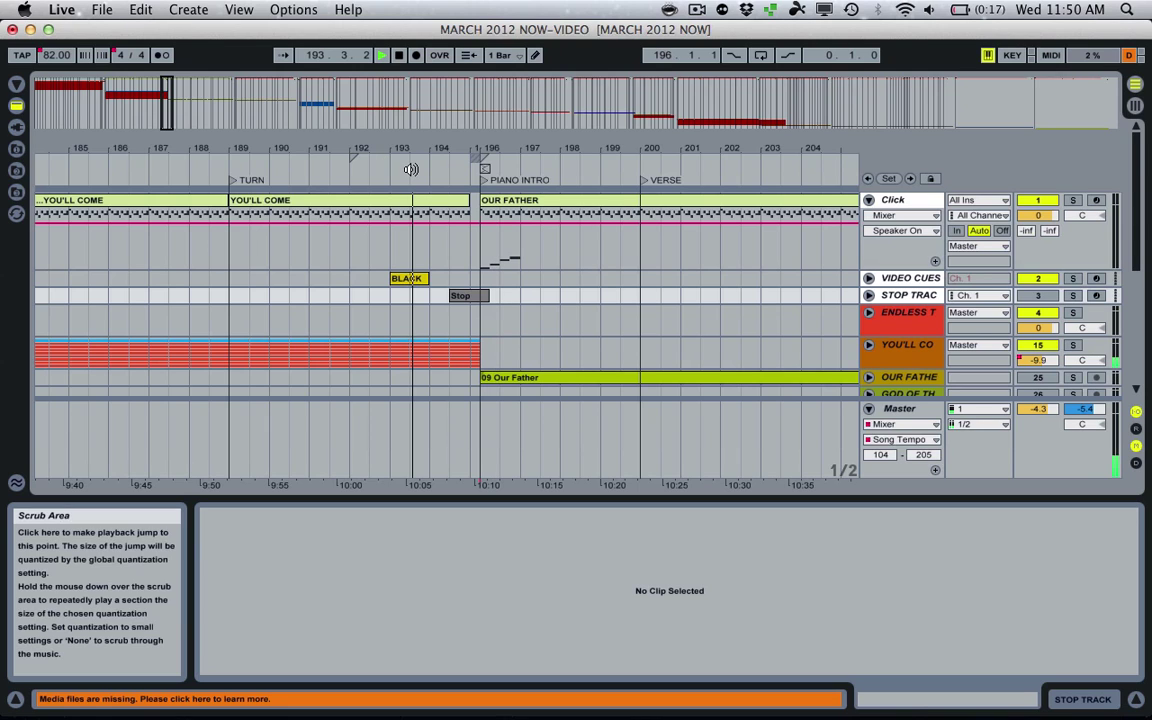
pyautogui.click(410, 169)
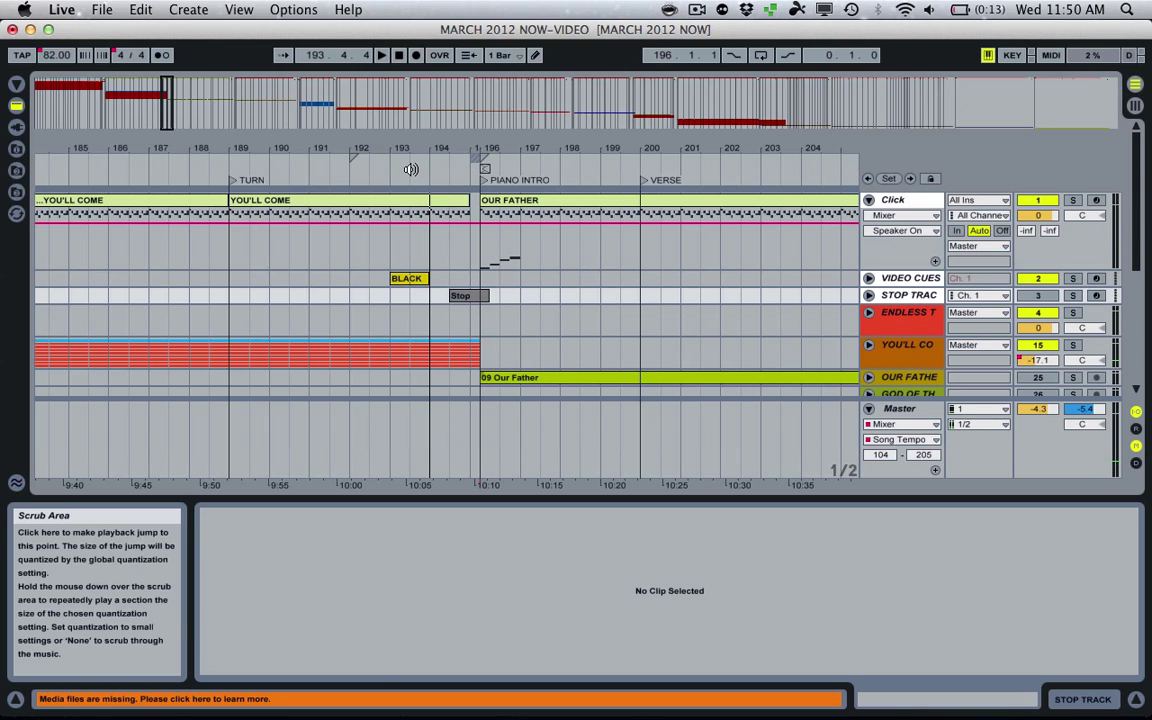
pyautogui.press('space')
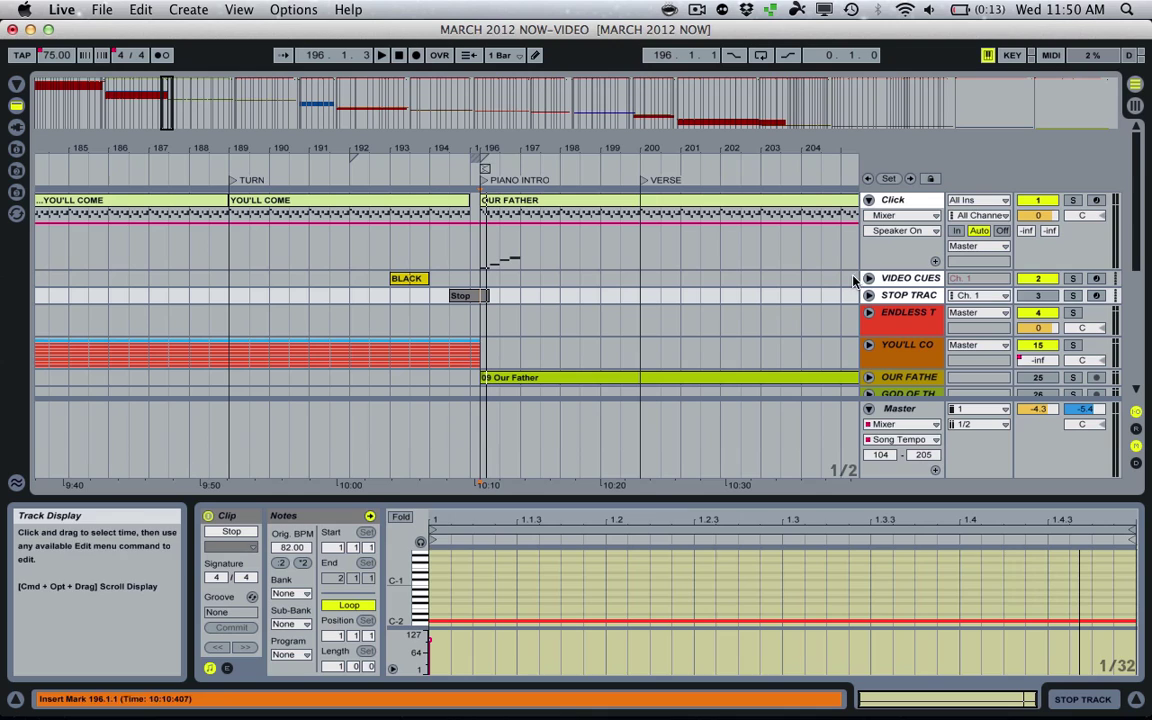
# Toggle the Stop Track off and on again and start playback around bar 194.
pyautogui.click(1036, 296)
pyautogui.click(1036, 296)
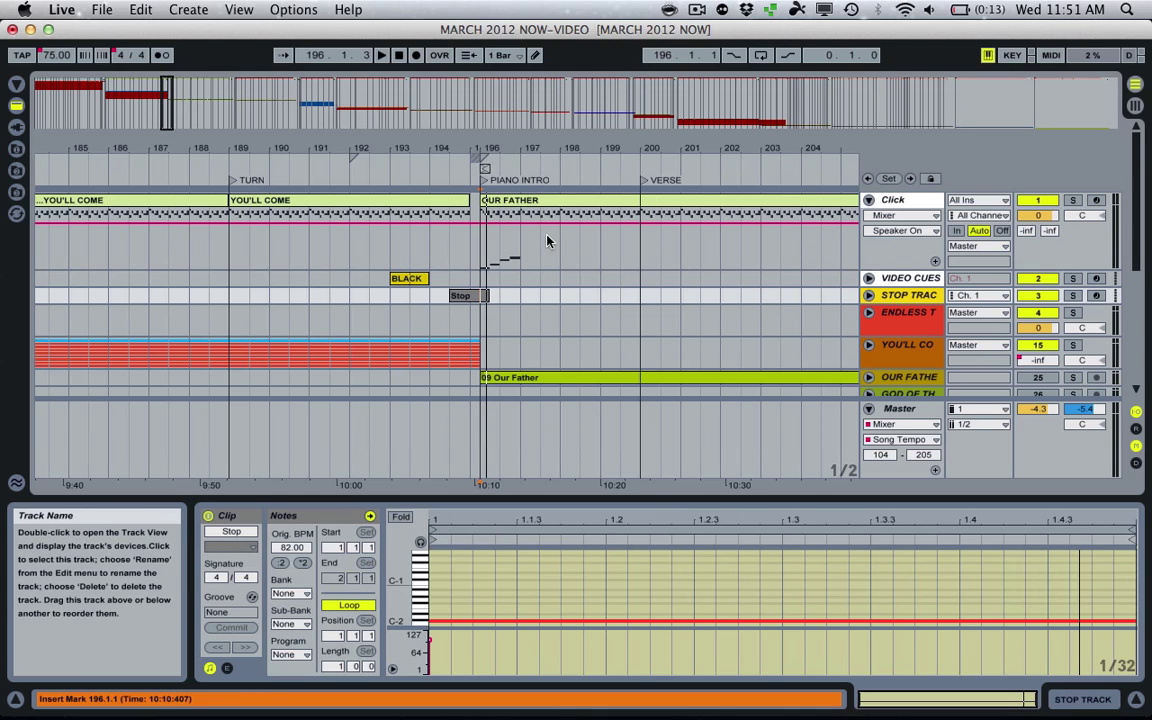
pyautogui.click(410, 171)
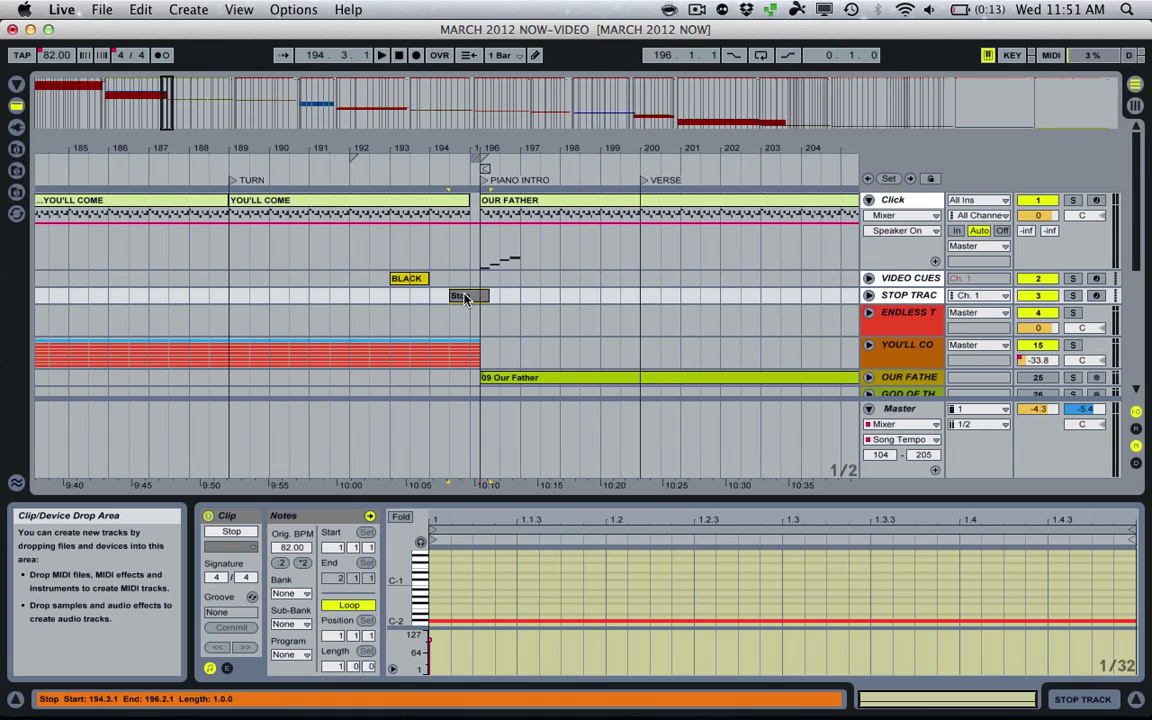
# Move the Stop clip to bar 192 and drag a duplicate of it to bar 197.
pyautogui.moveTo(465, 296); pyautogui.dragTo(358, 300)
pyautogui.click(307, 170)
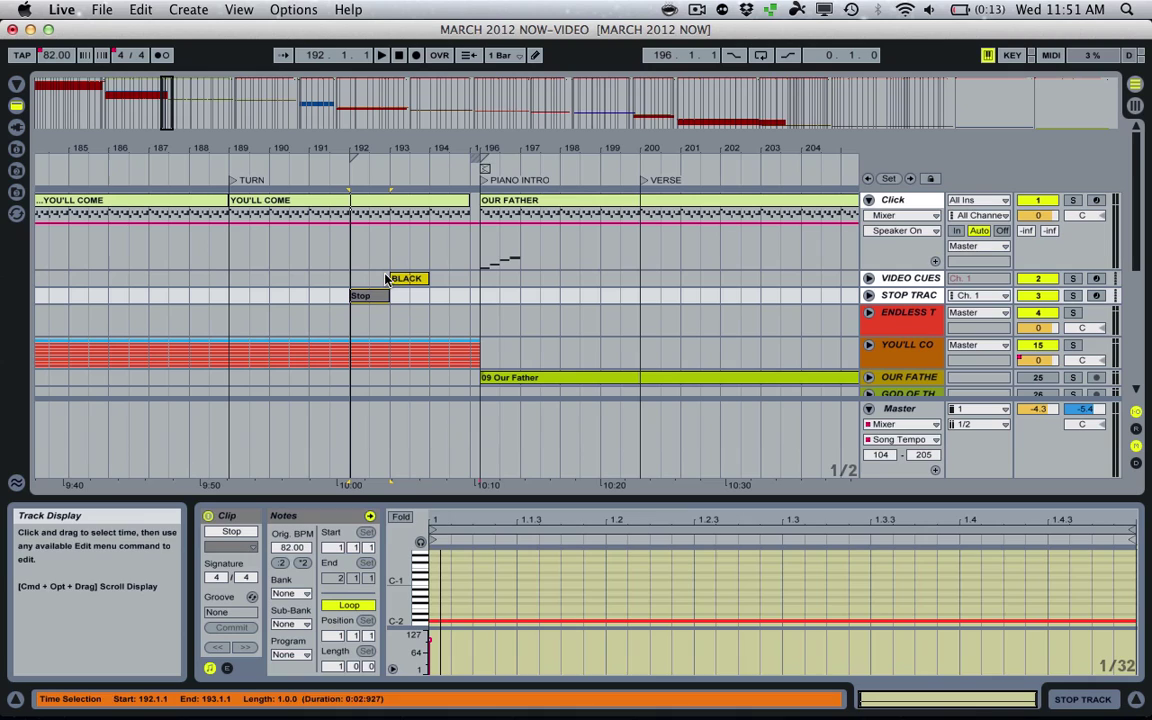
pyautogui.hotkey('ctrl', 'd')
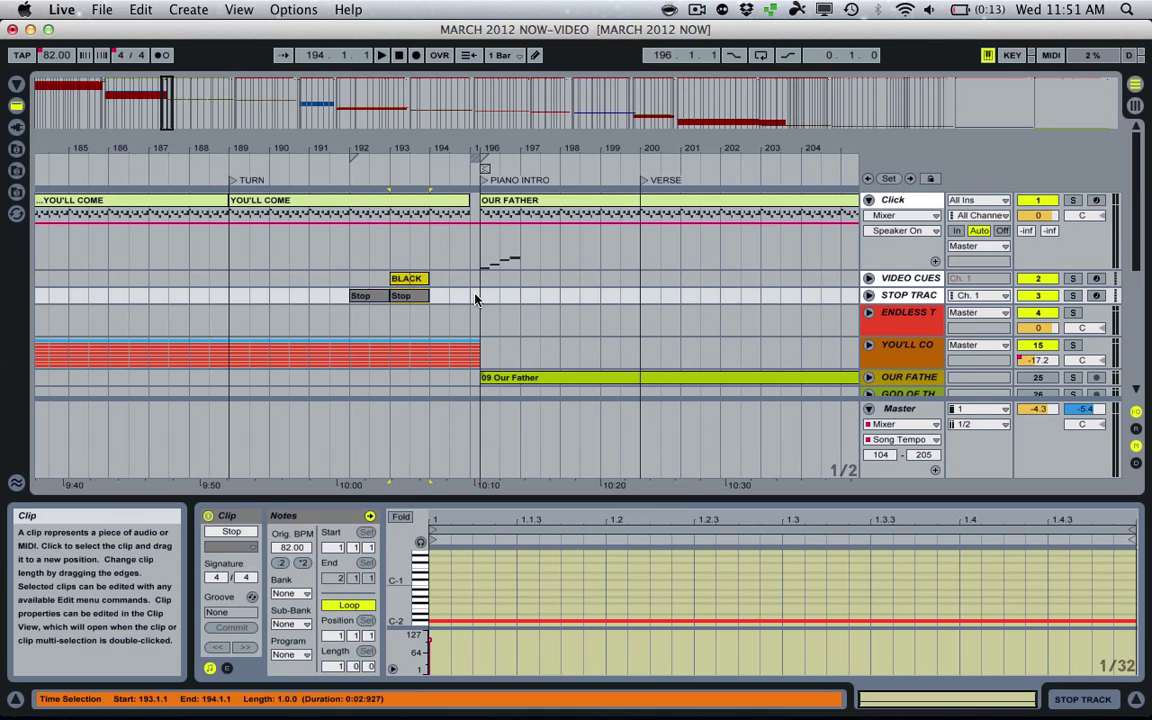
pyautogui.click(520, 296)
pyautogui.moveTo(552, 296); pyautogui.dragTo(552, 296)
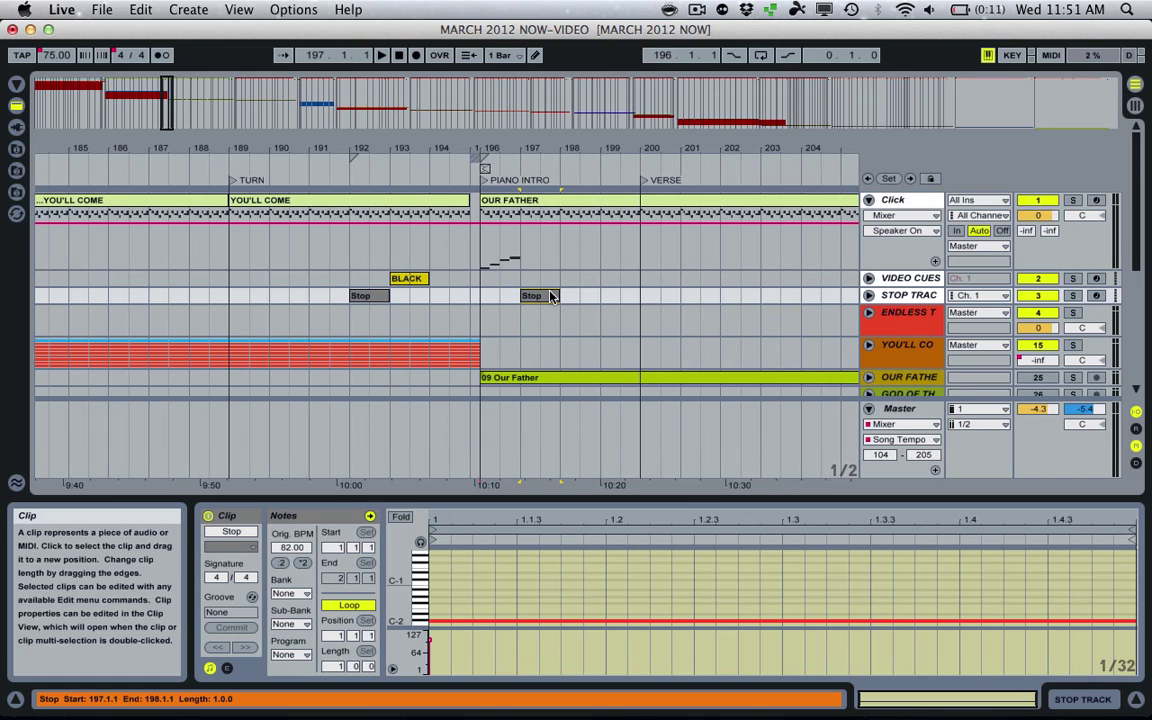
# Delete the copied Stop clip at bar 197 and launch Audio MIDI Setup via a Spotlight search for MIDI.
pyautogui.press('Delete')
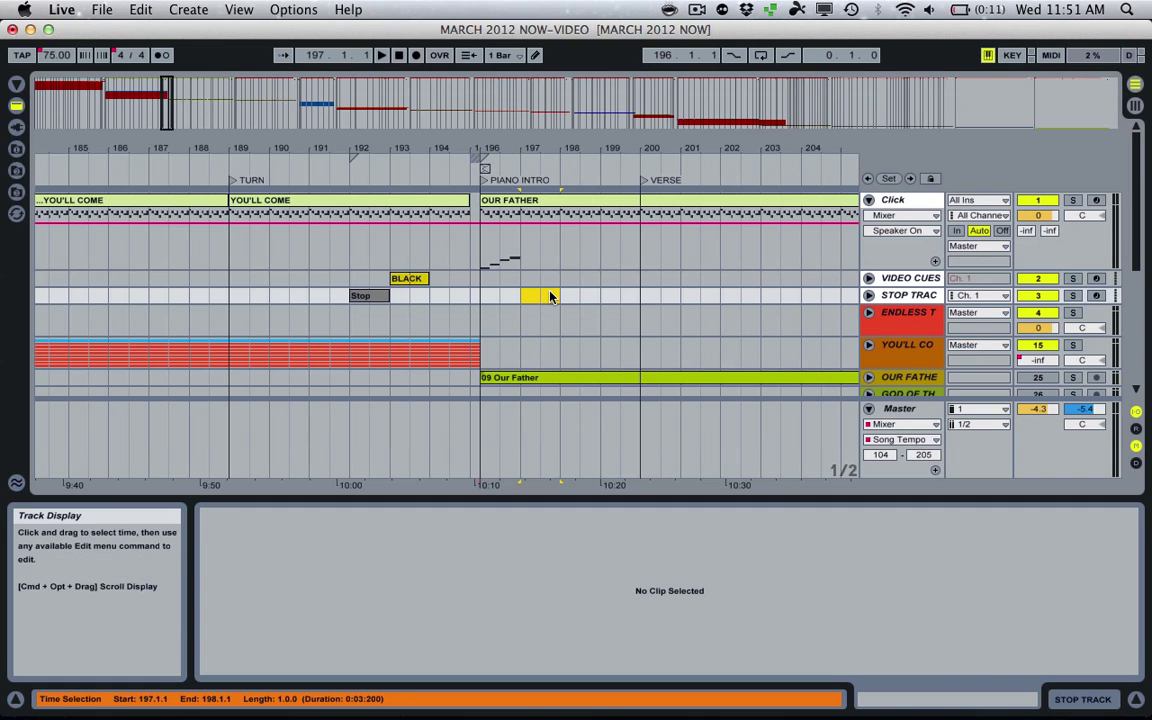
pyautogui.press('super+space')
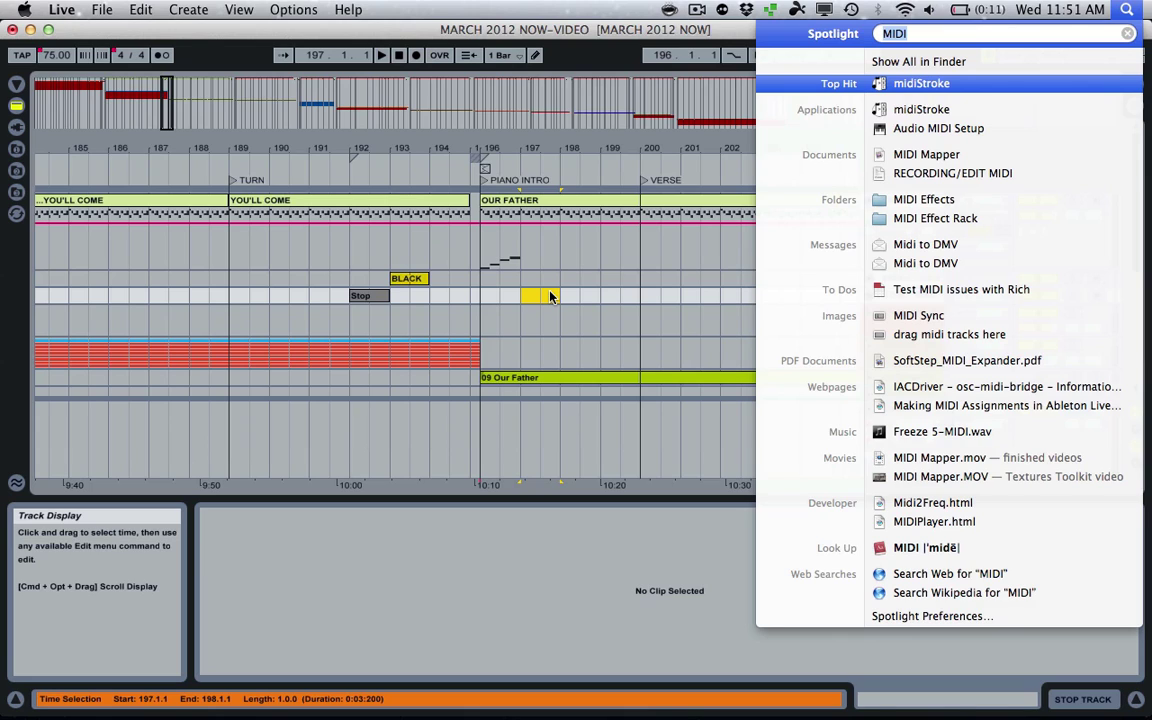
pyautogui.press('Down')
pyautogui.press('Down')
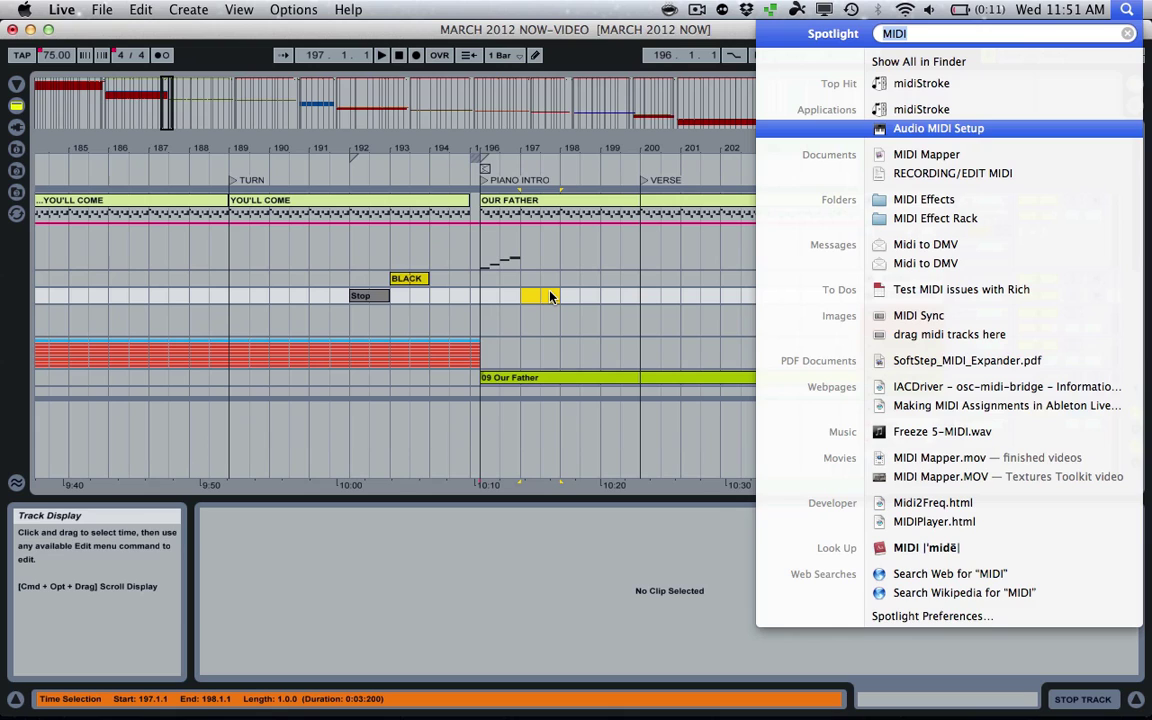
pyautogui.press('Return')
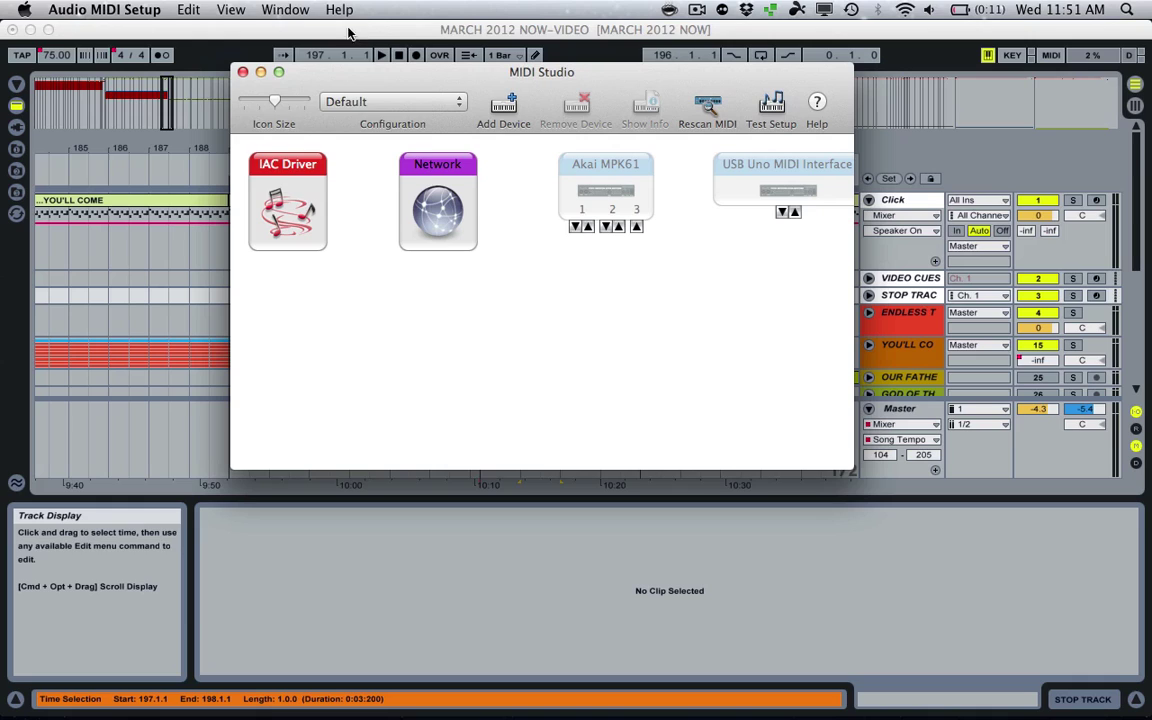
# Check the IAC Driver properties, leaving it with only the IAC Bus 1 port.
pyautogui.click(286, 10)
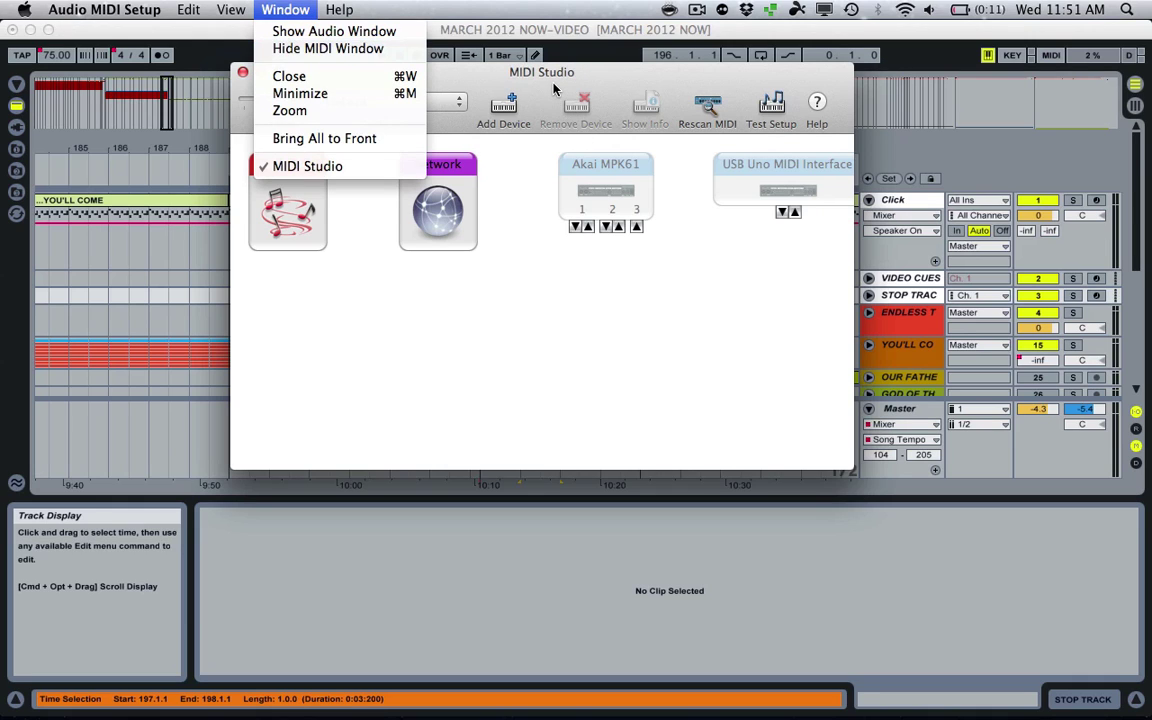
pyautogui.click(499, 80)
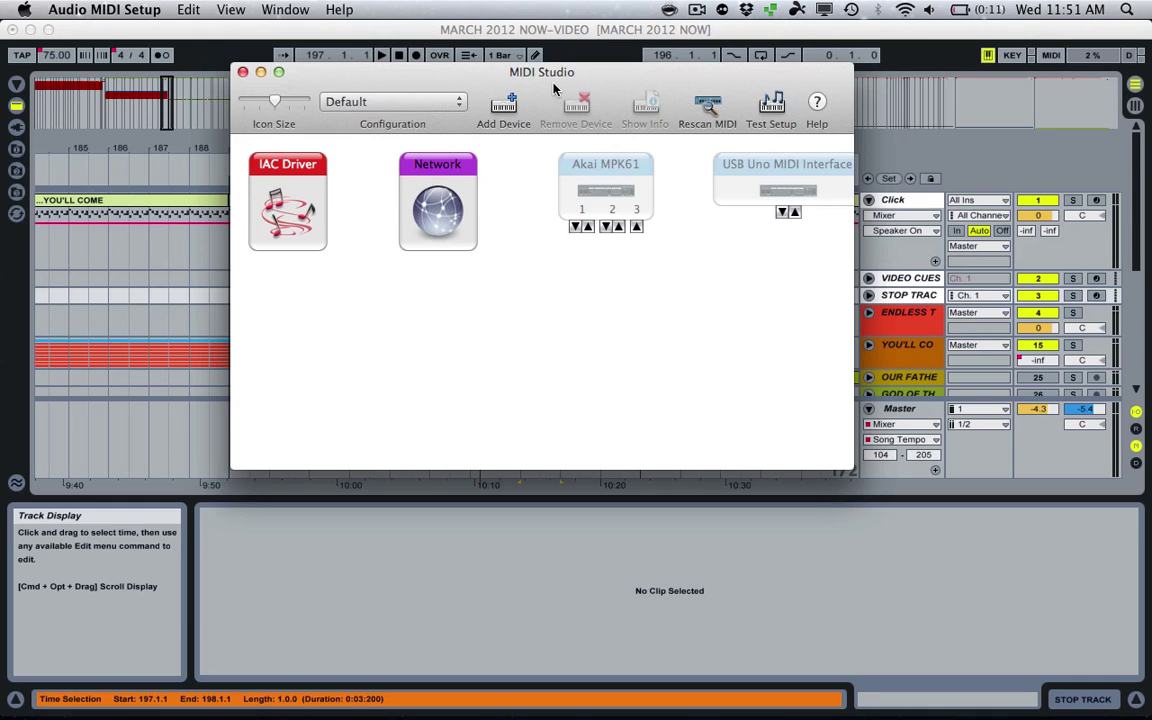
pyautogui.doubleClick(277, 197)
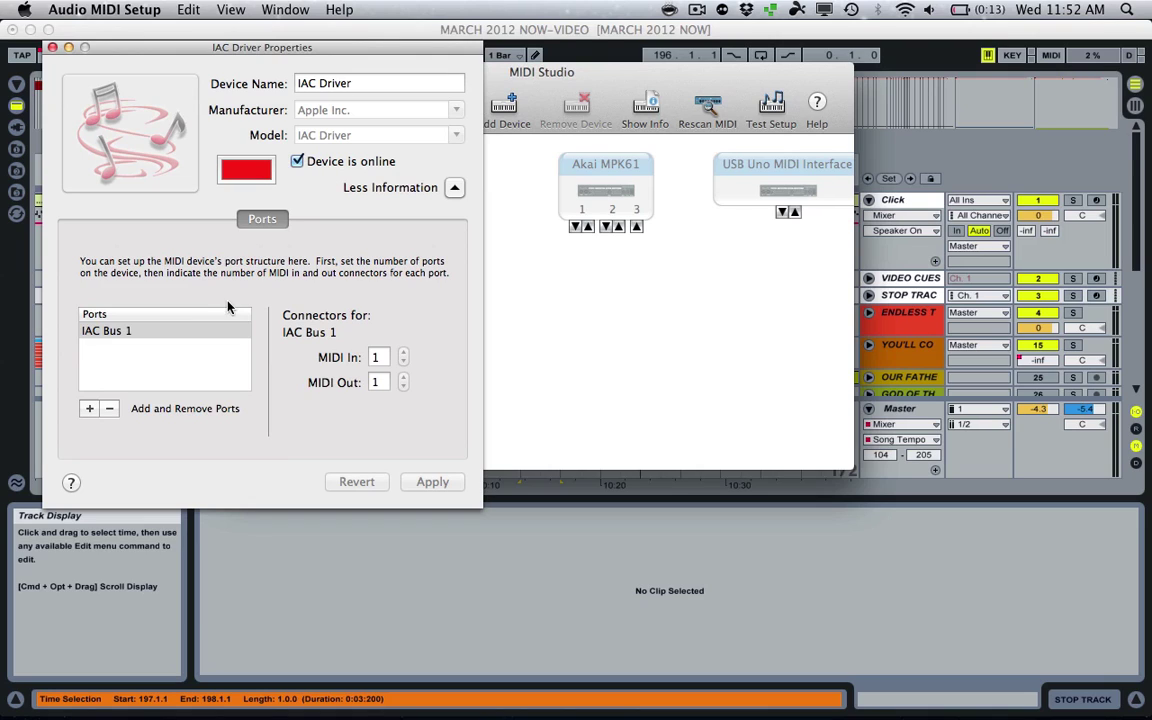
pyautogui.click(165, 333)
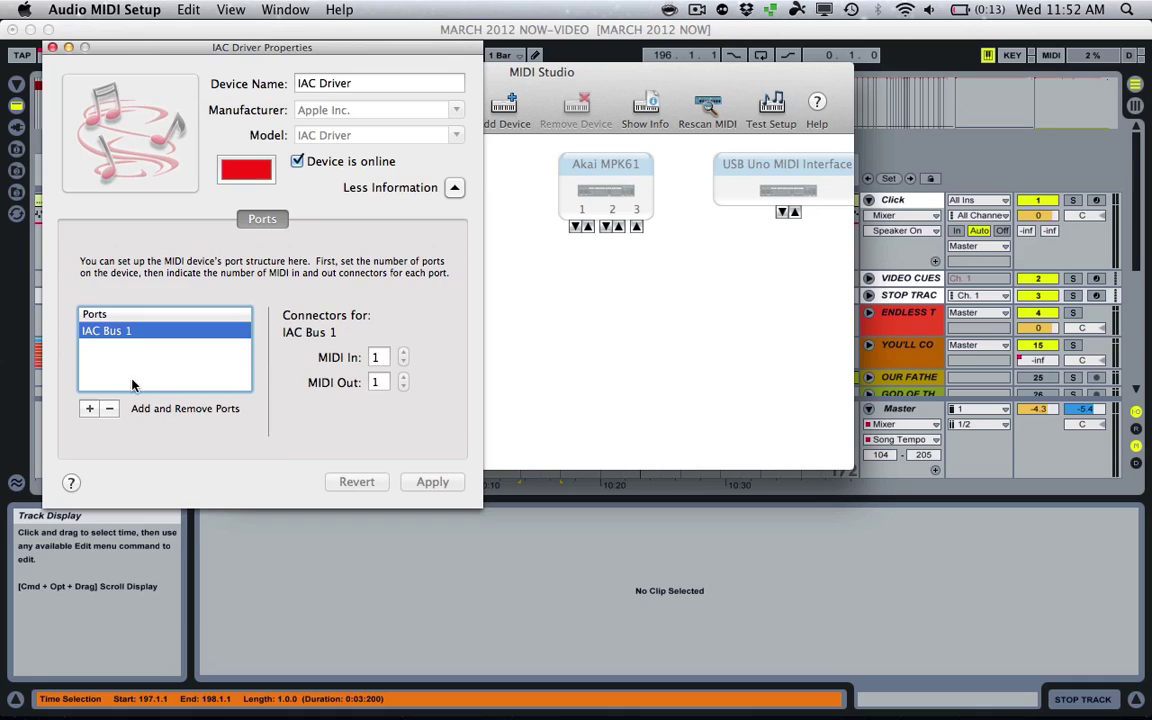
pyautogui.click(88, 410)
pyautogui.click(110, 410)
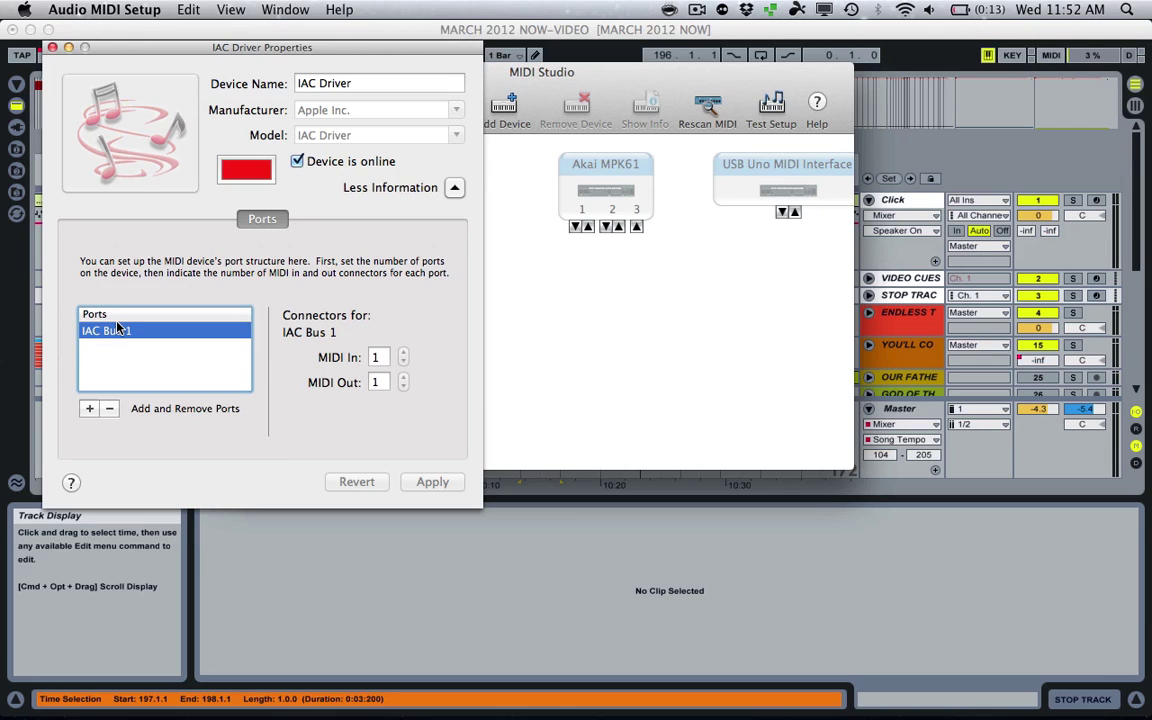
# Close the IAC Driver properties and quit Audio MIDI Setup.
pyautogui.click(52, 47)
pyautogui.click(100, 9)
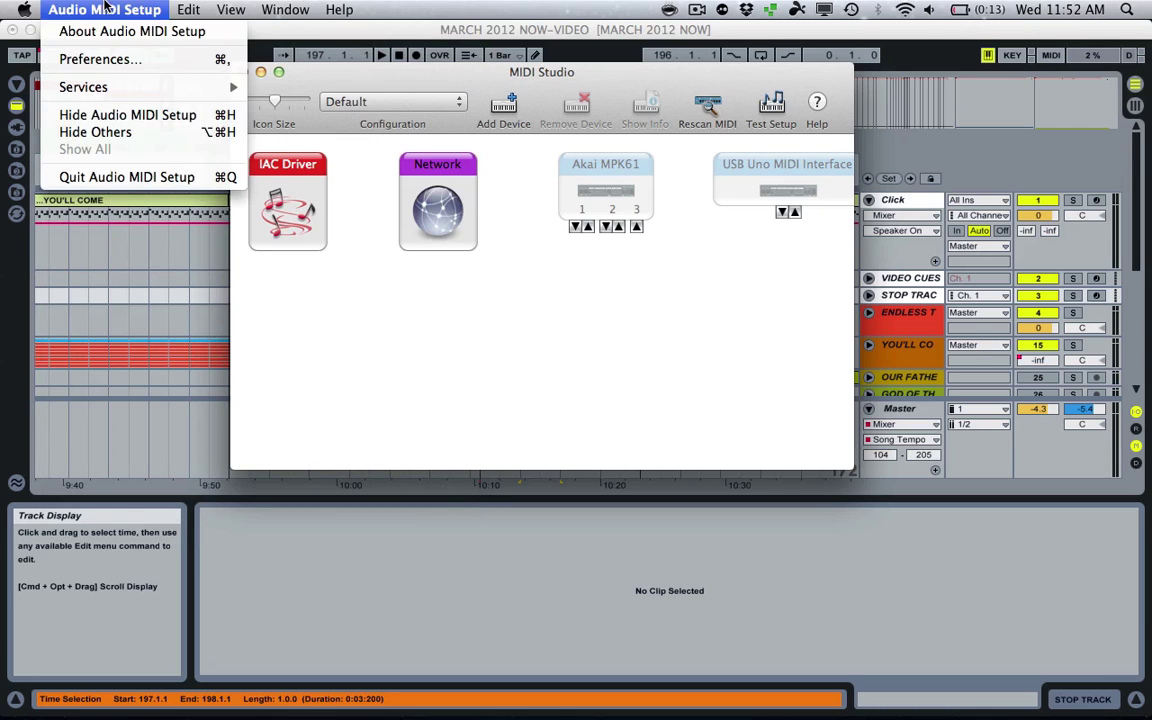
pyautogui.click(141, 176)
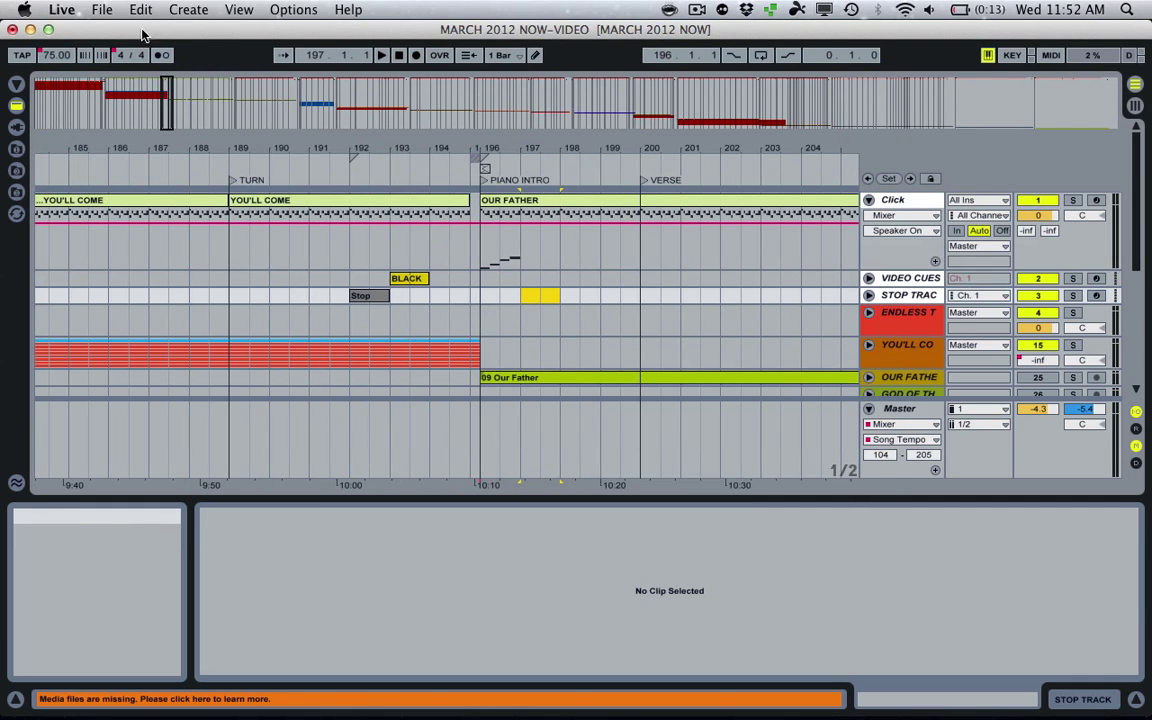
# Open Live's Preferences from the Live application menu.
pyautogui.click(74, 10)
pyautogui.click(75, 59)
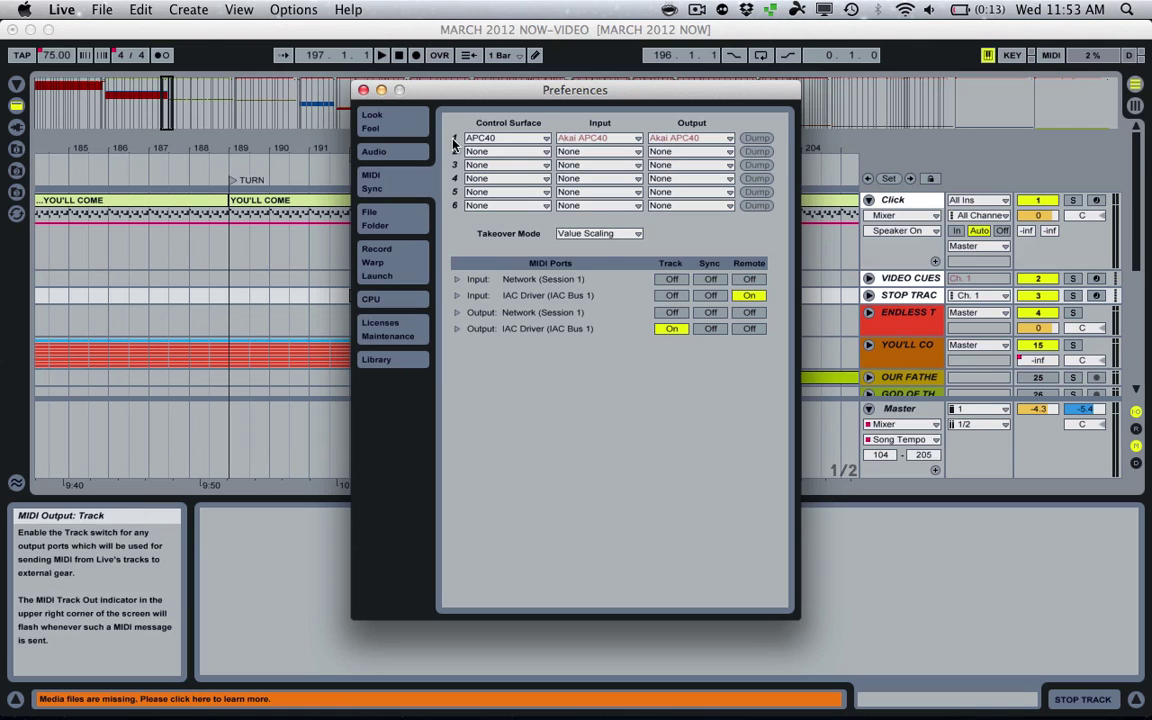
# Close Preferences and select the Stop Track.
pyautogui.click(363, 90)
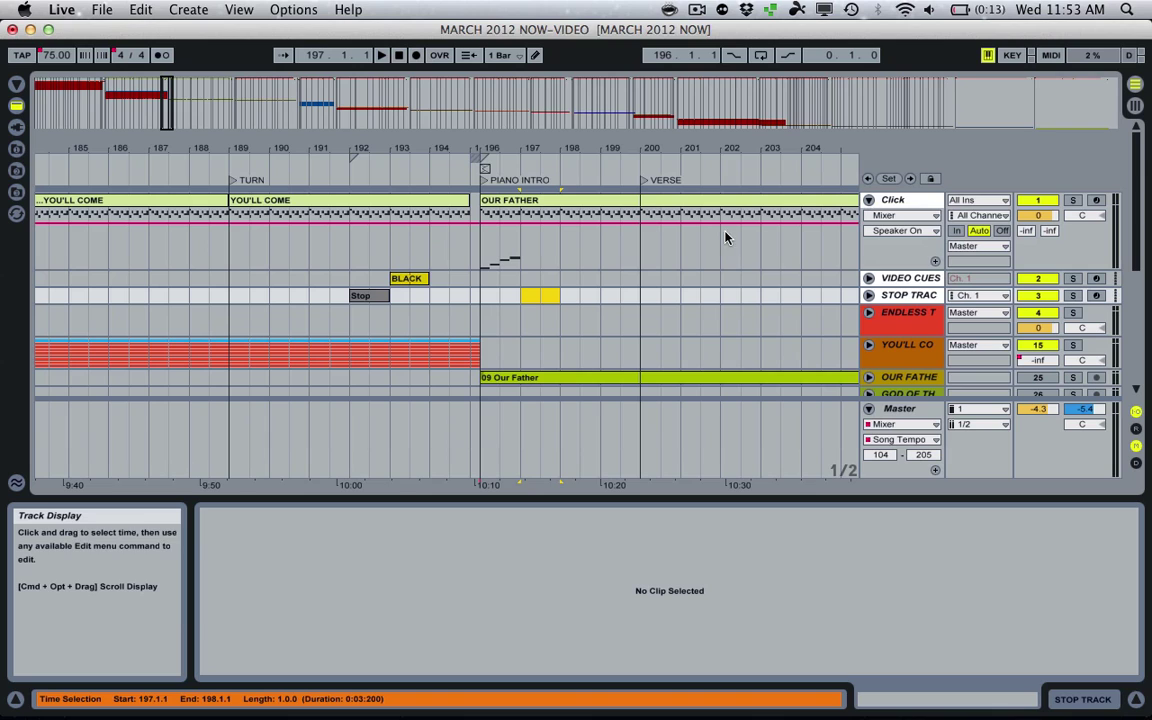
pyautogui.click(897, 295)
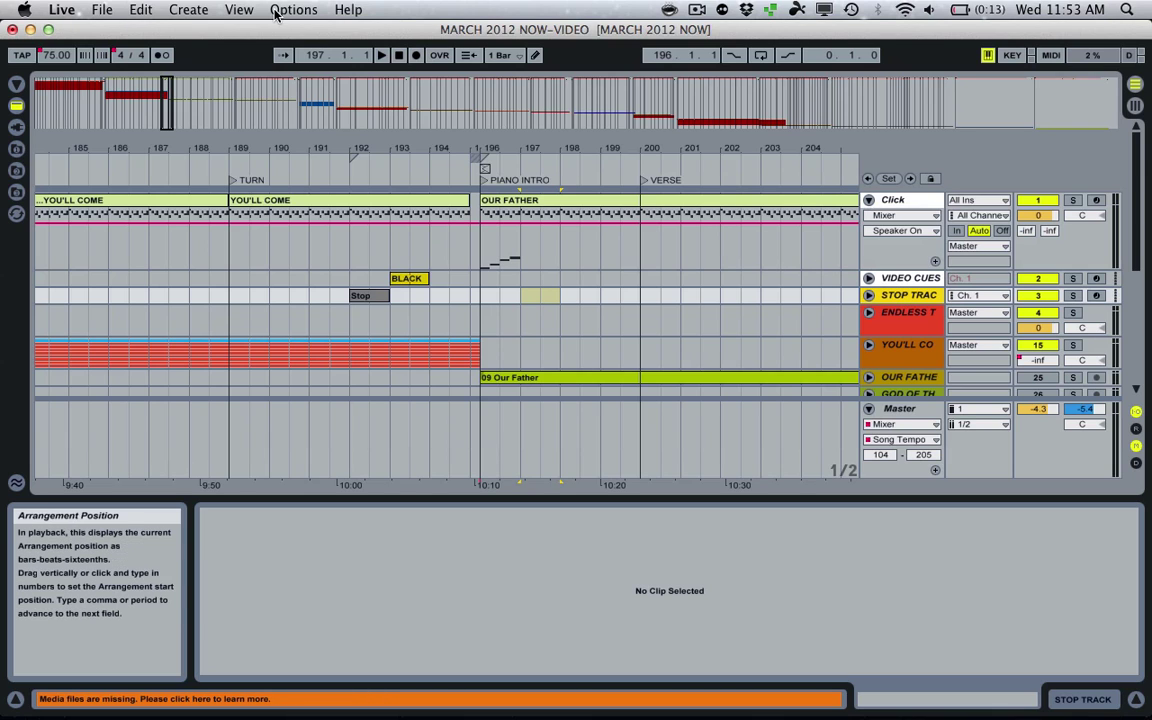
pyautogui.click(191, 9)
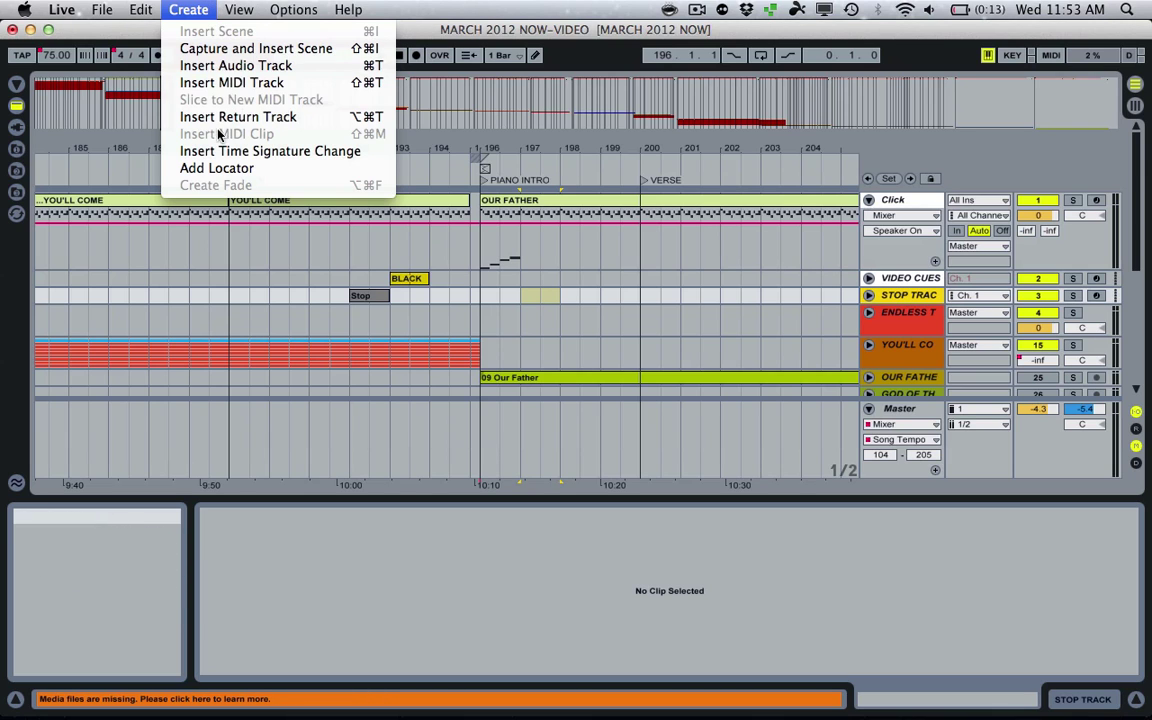
pyautogui.click(890, 297)
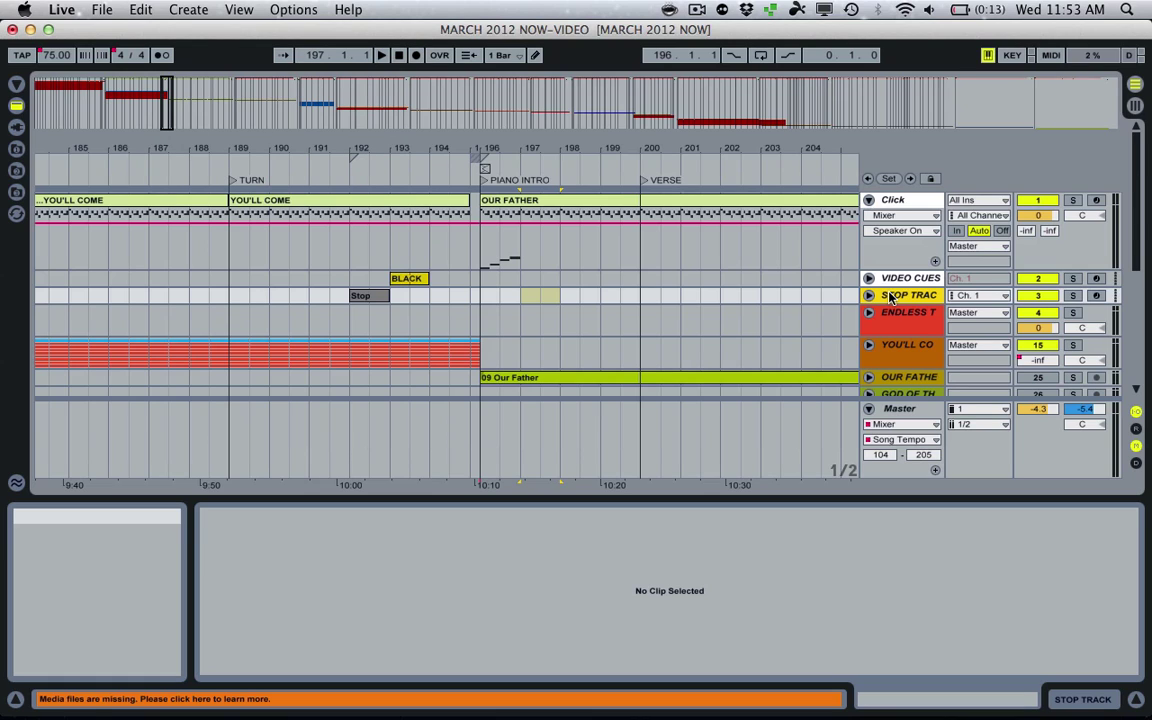
# Unfold the Stop Track to show its note and hide the In/Out routing column.
pyautogui.click(869, 296)
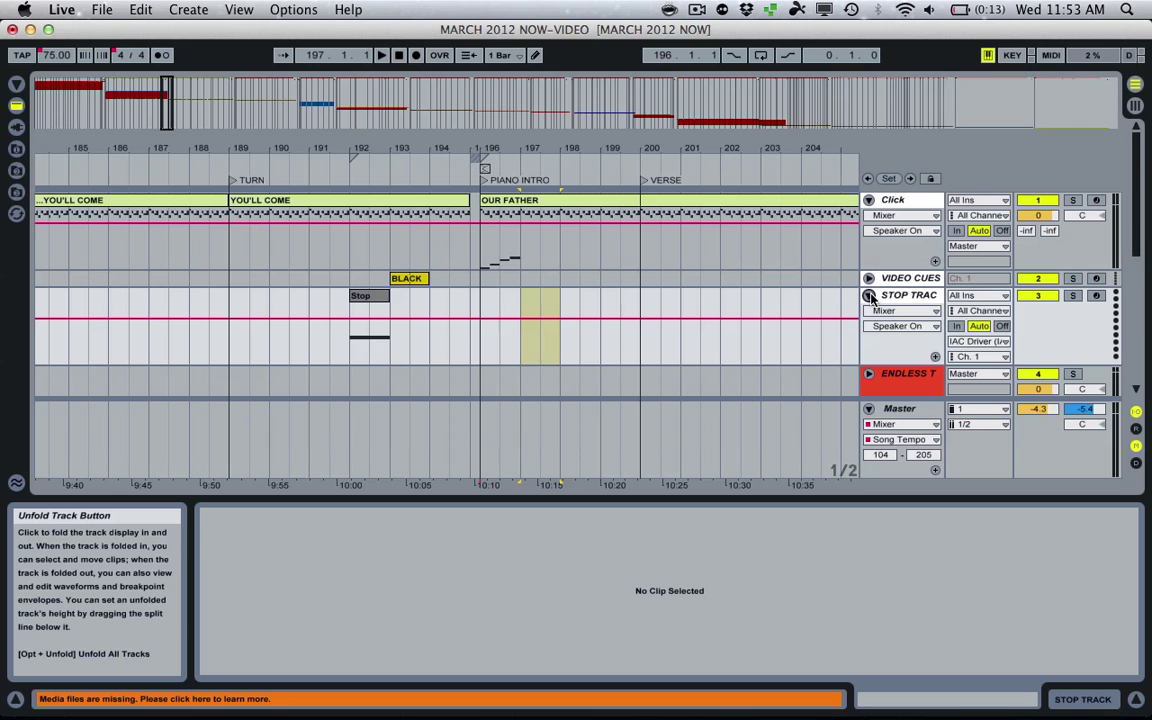
pyautogui.click(869, 296)
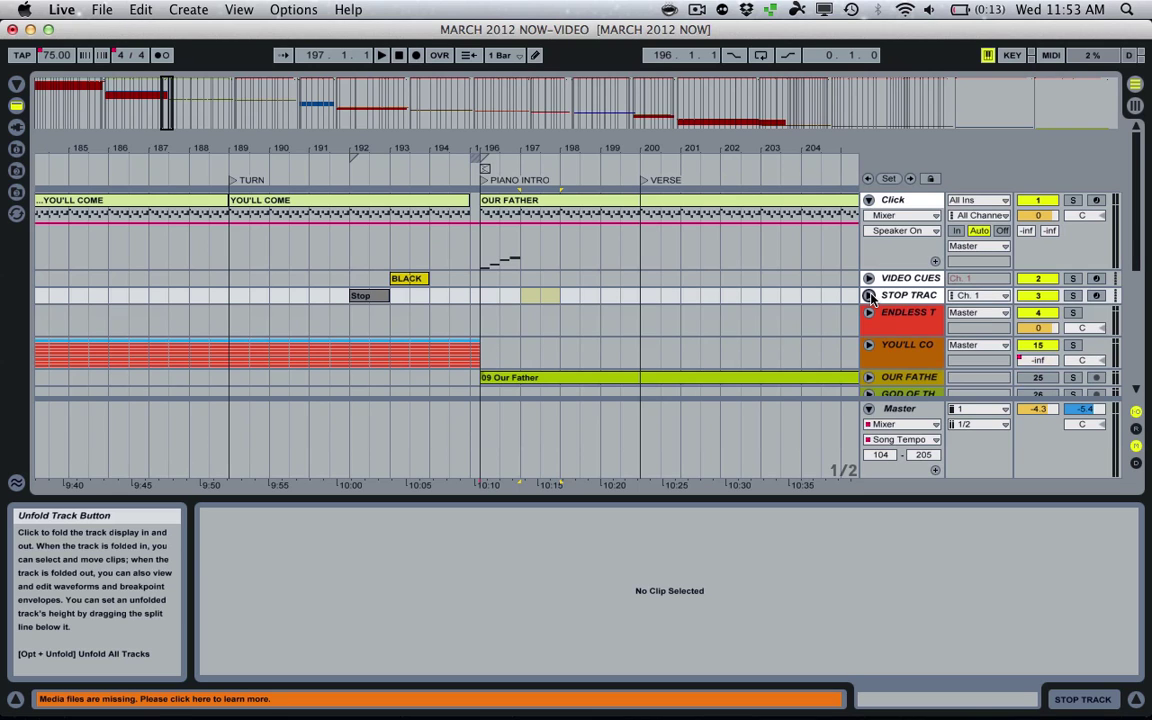
pyautogui.click(869, 296)
pyautogui.hscroll(5, 700, 150)
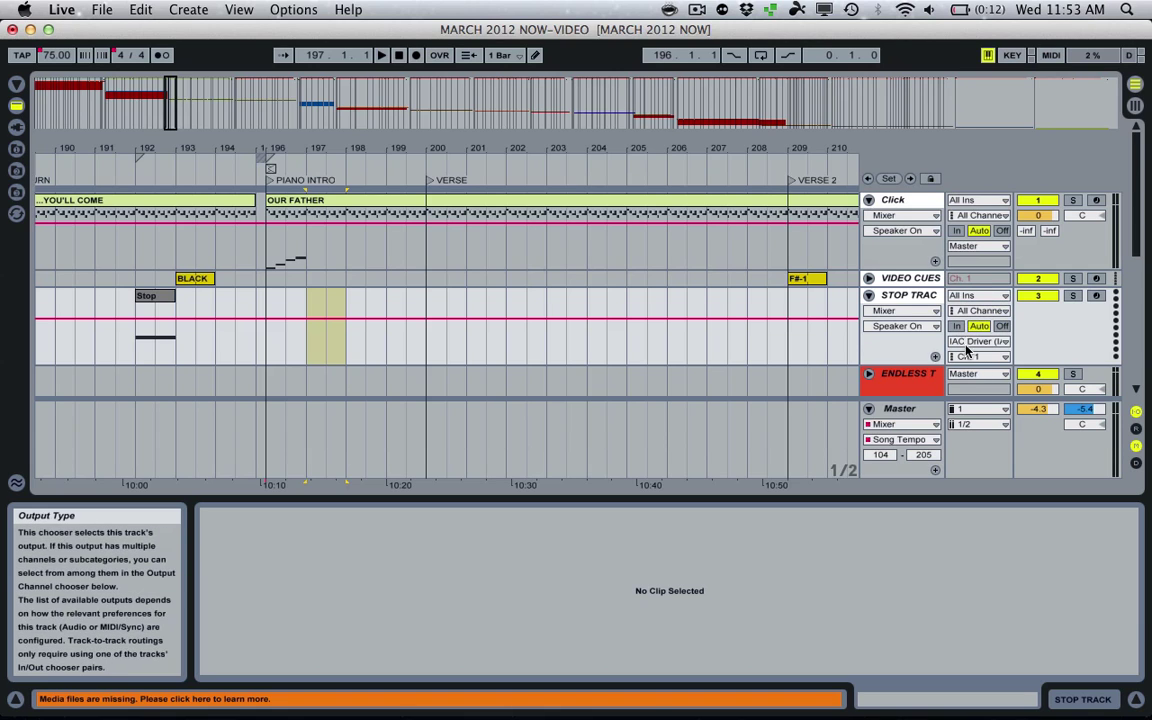
pyautogui.click(1136, 413)
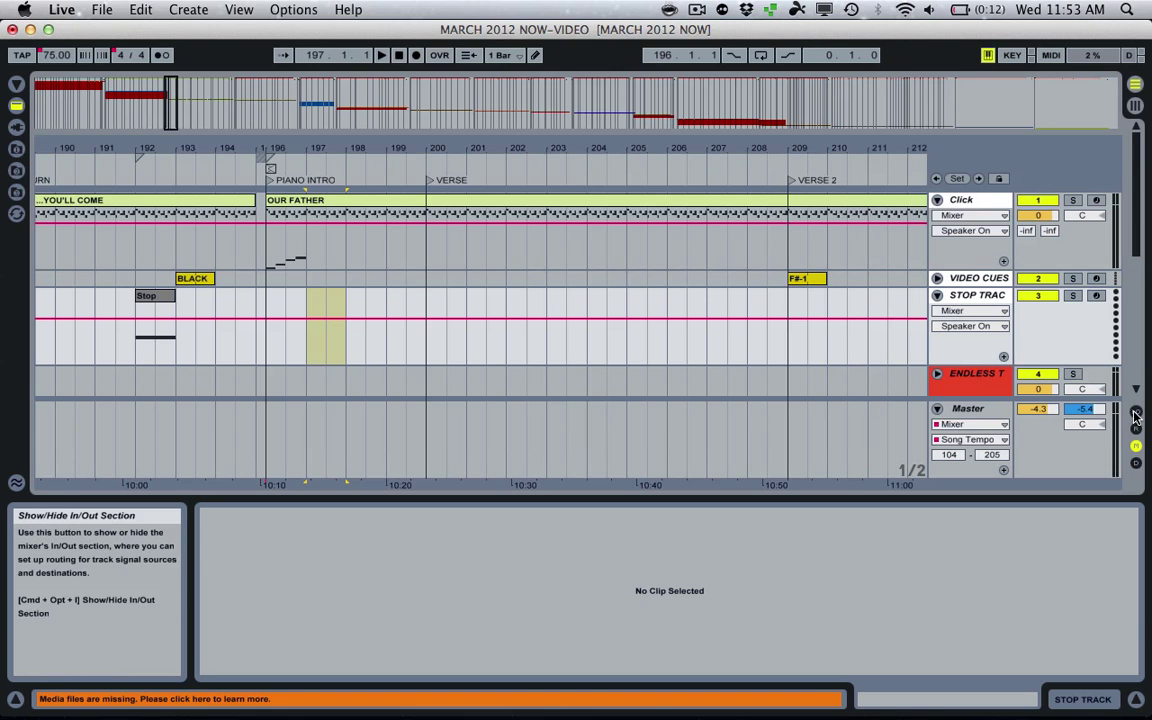
# Show the In/Out routing and mixer sections beside the tracks.
pyautogui.click(1136, 447)
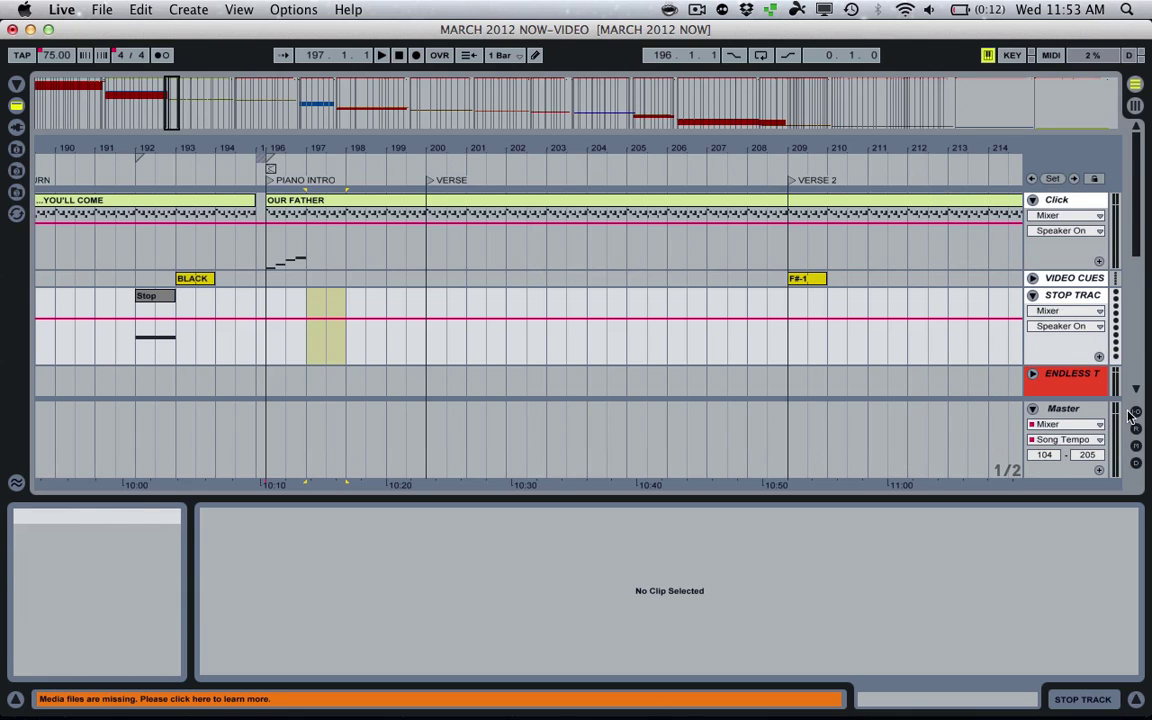
pyautogui.click(1136, 413)
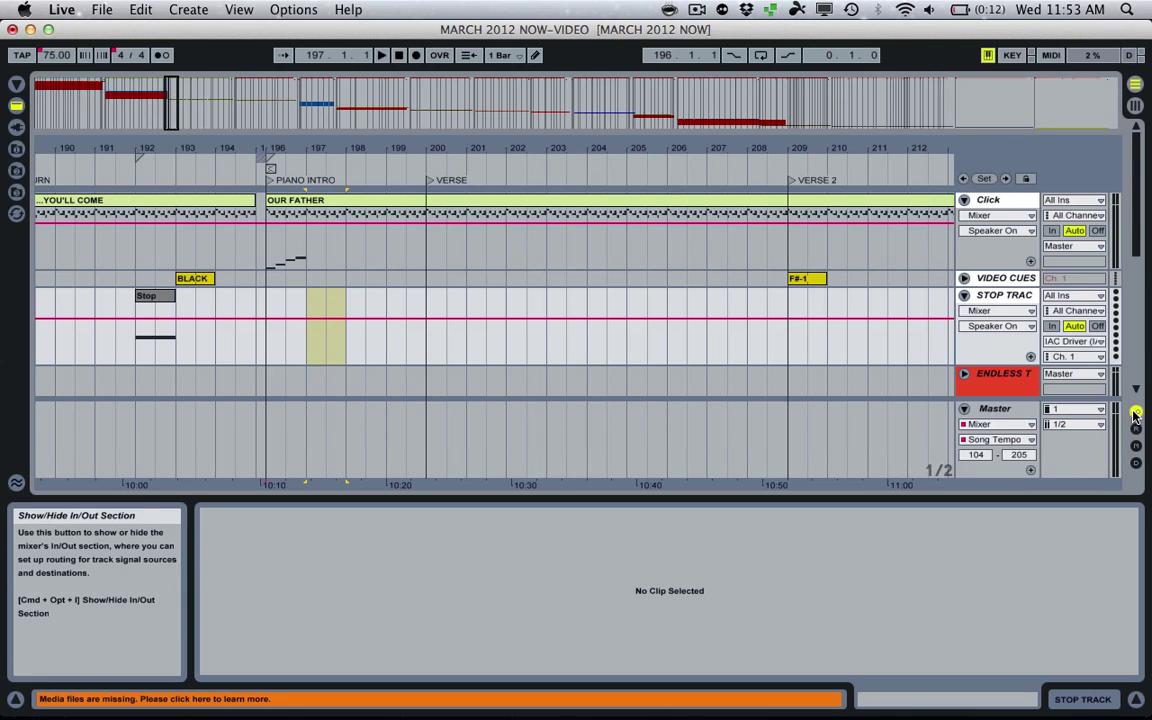
pyautogui.click(1136, 445)
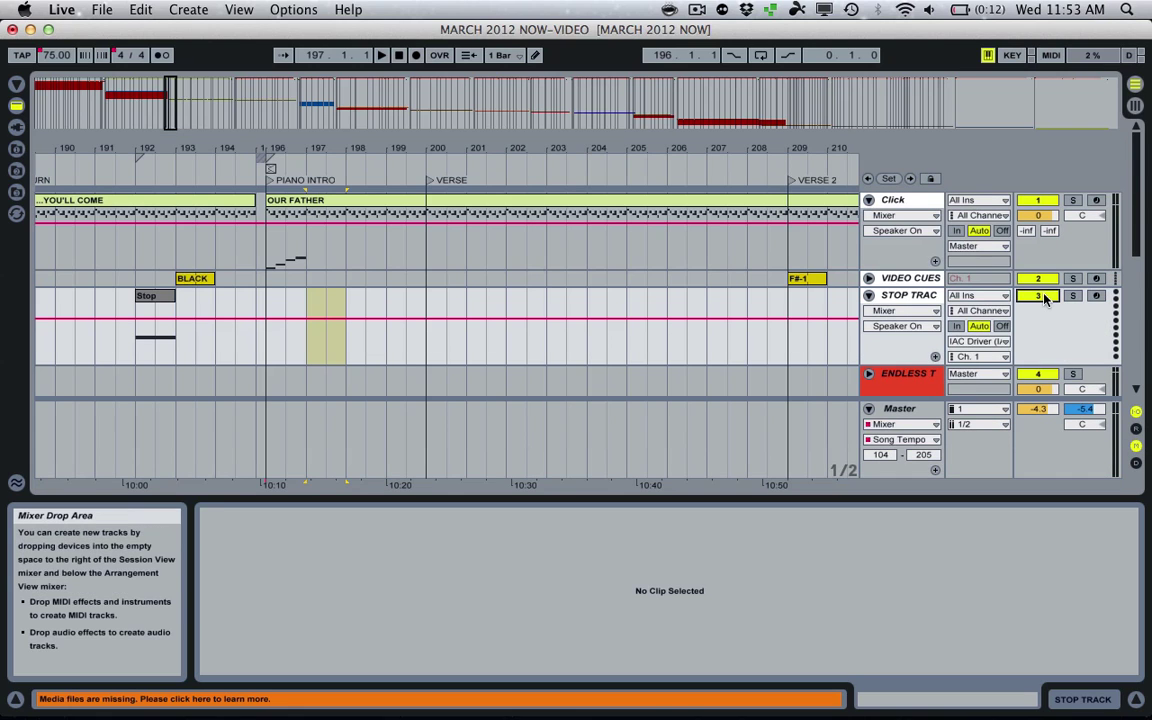
# Route the Stop Track's MIDI output to IAC Driver (IAC Bus 1) on Ch. 1.
pyautogui.click(978, 342)
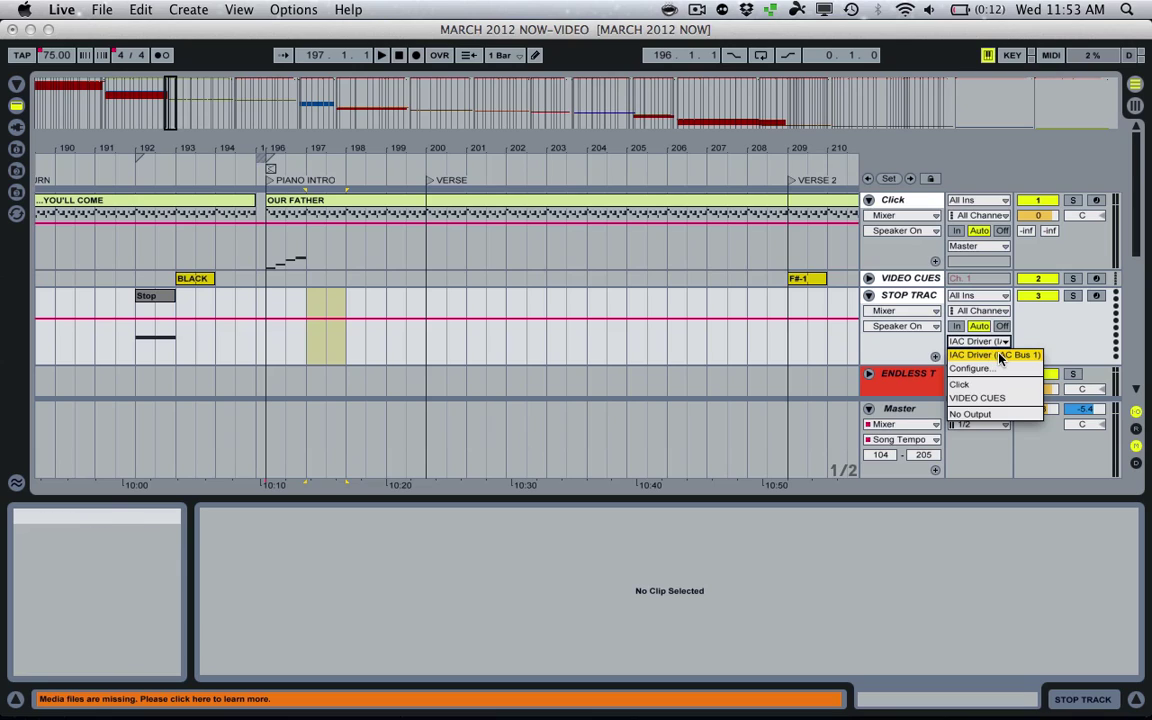
pyautogui.click(999, 356)
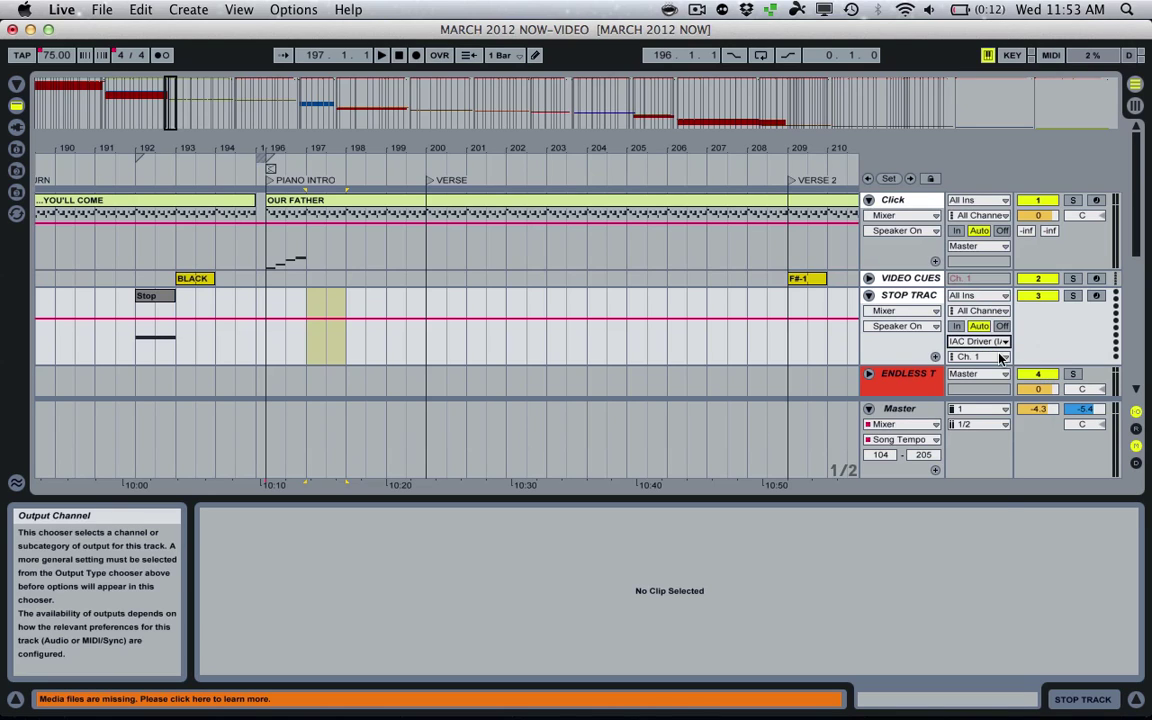
pyautogui.click(1000, 357)
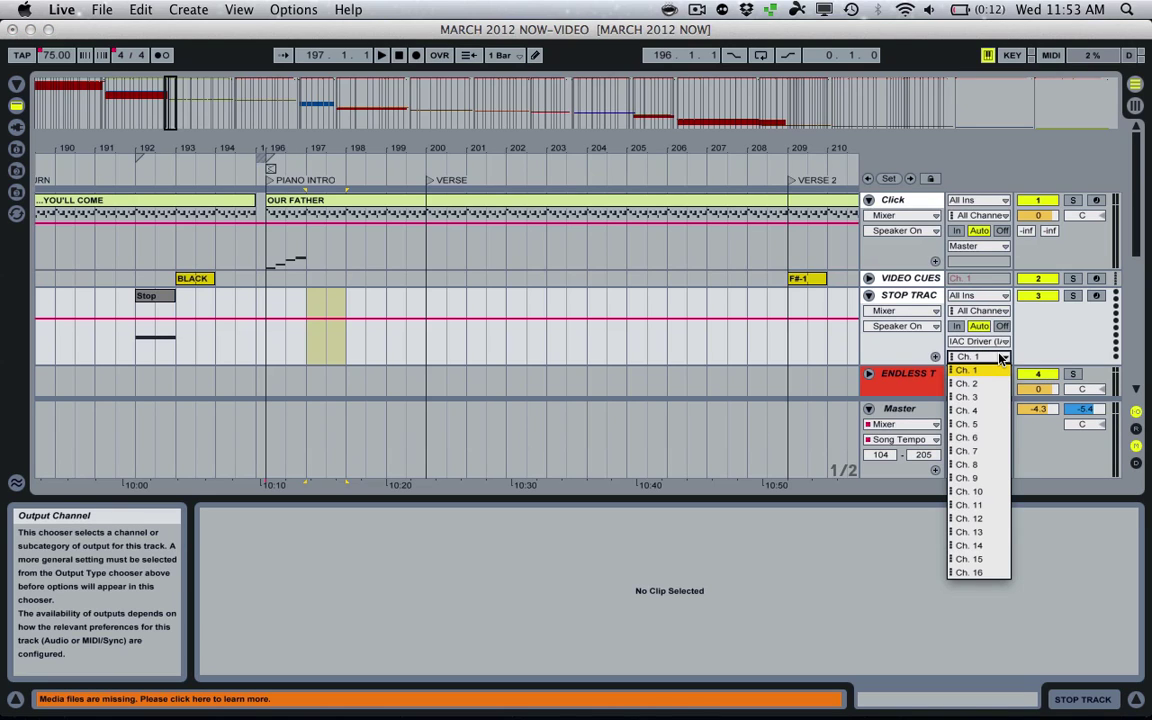
pyautogui.click(1000, 357)
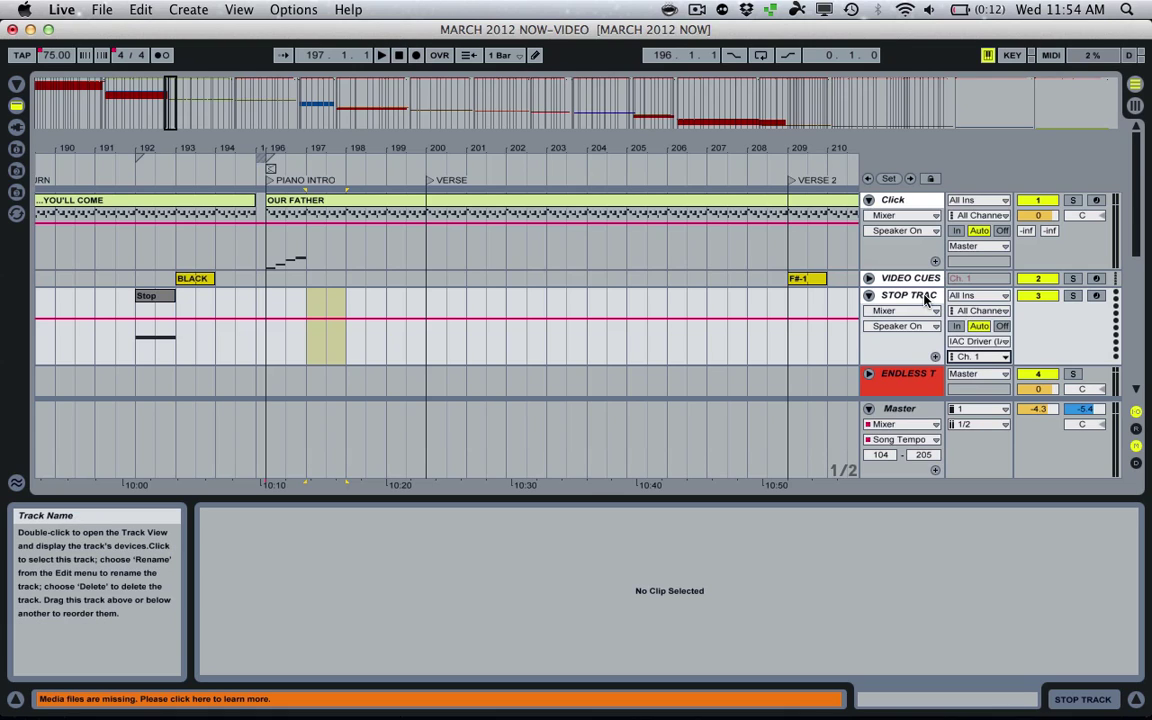
pyautogui.click(978, 341)
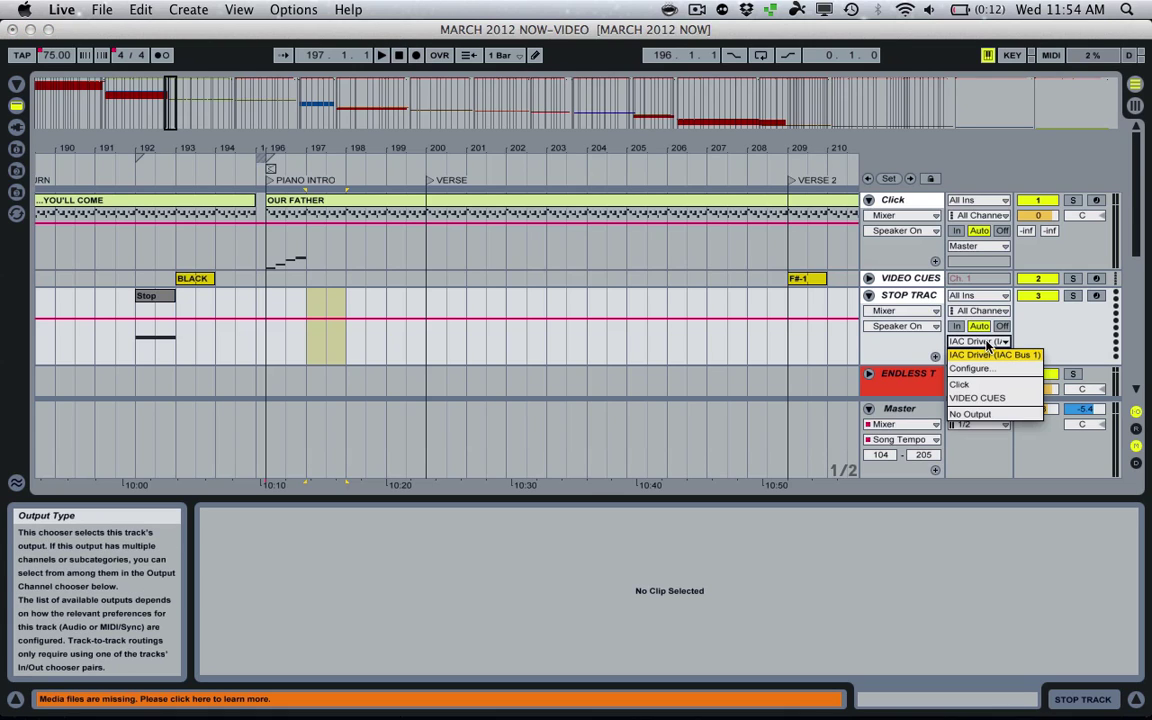
pyautogui.click(987, 355)
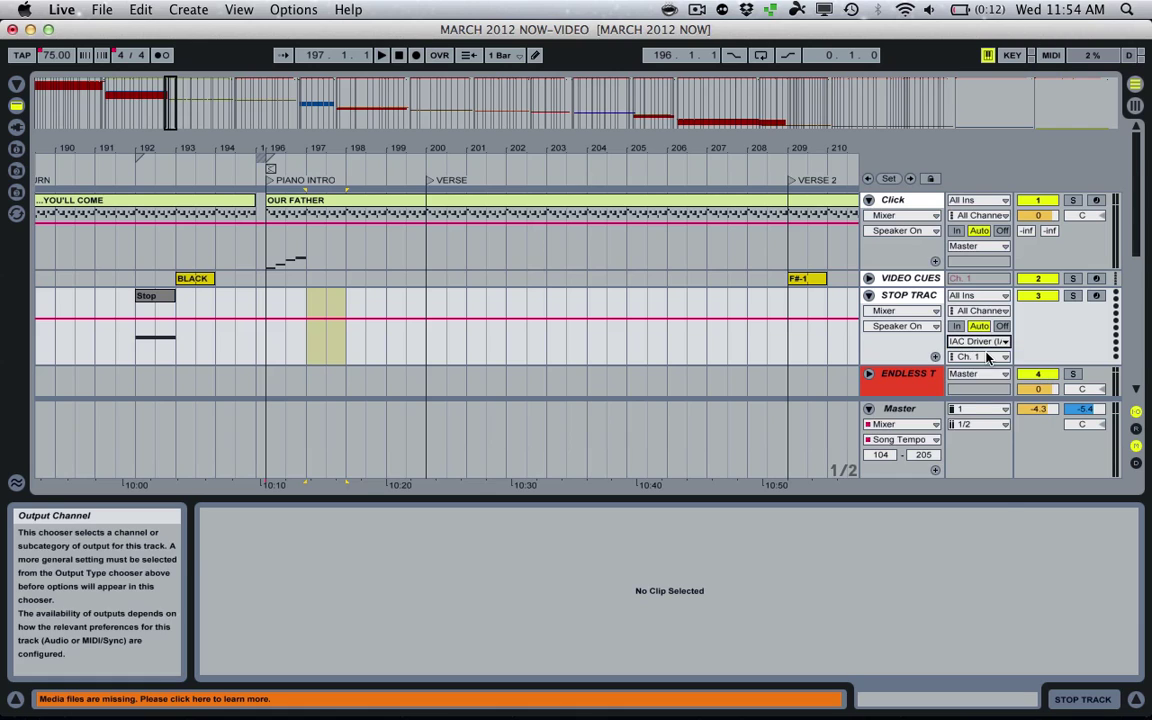
pyautogui.click(987, 357)
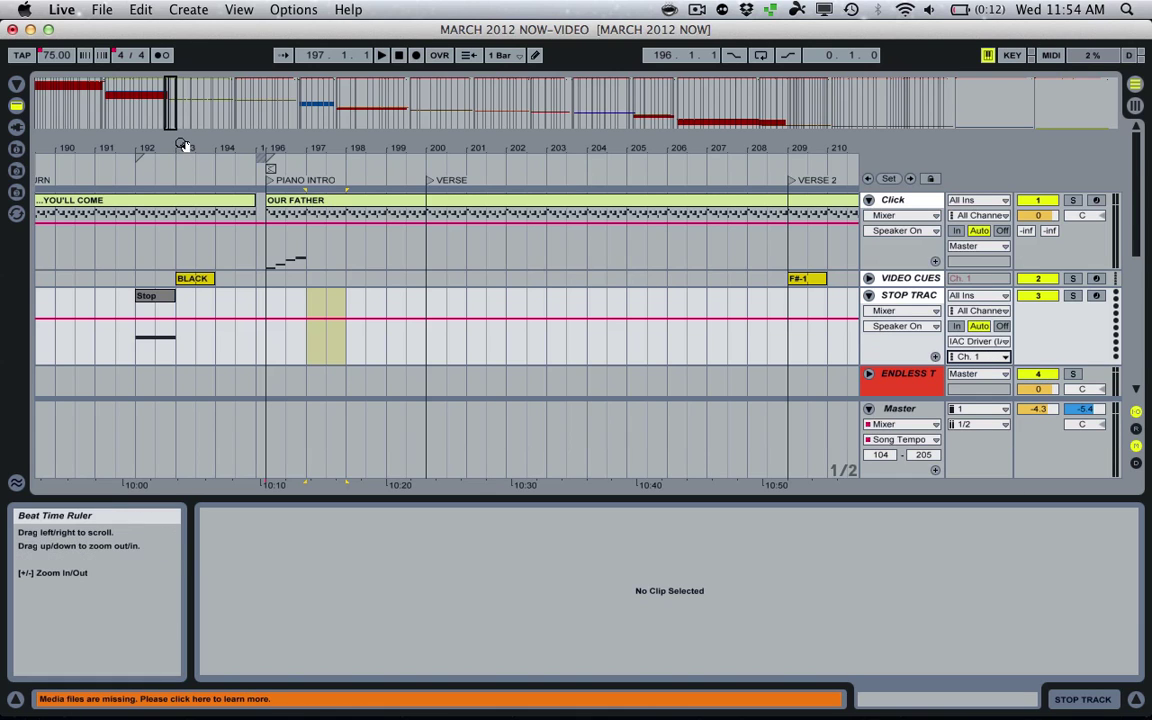
# Insert an empty MIDI clip over 193.3.1–194.1.1 on the Stop Track, then delete it.
pyautogui.moveTo(300, 158); pyautogui.dragTo(428, 210)
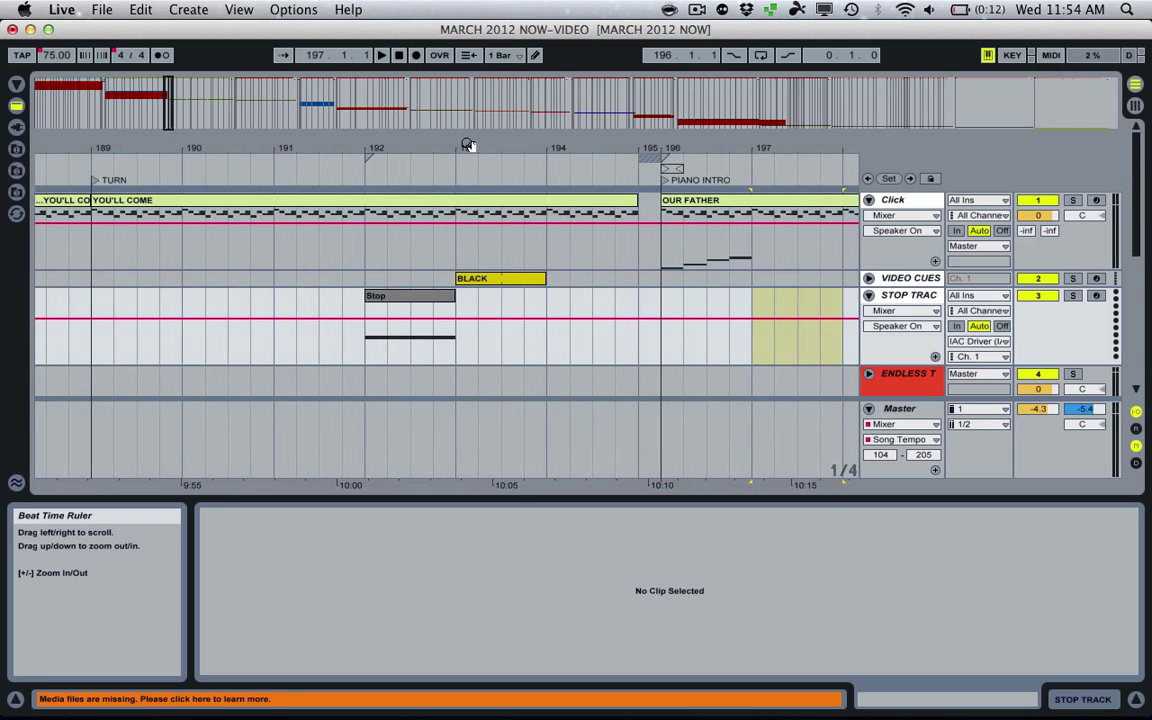
pyautogui.click(502, 313)
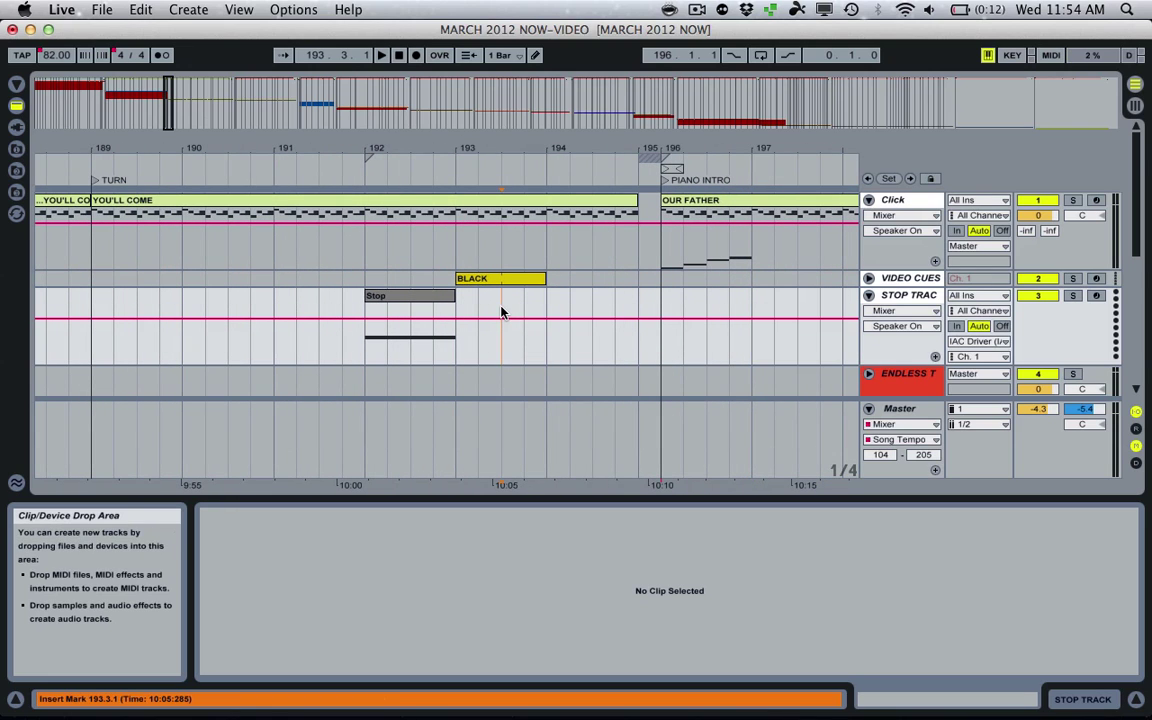
pyautogui.moveTo(502, 313); pyautogui.dragTo(541, 313)
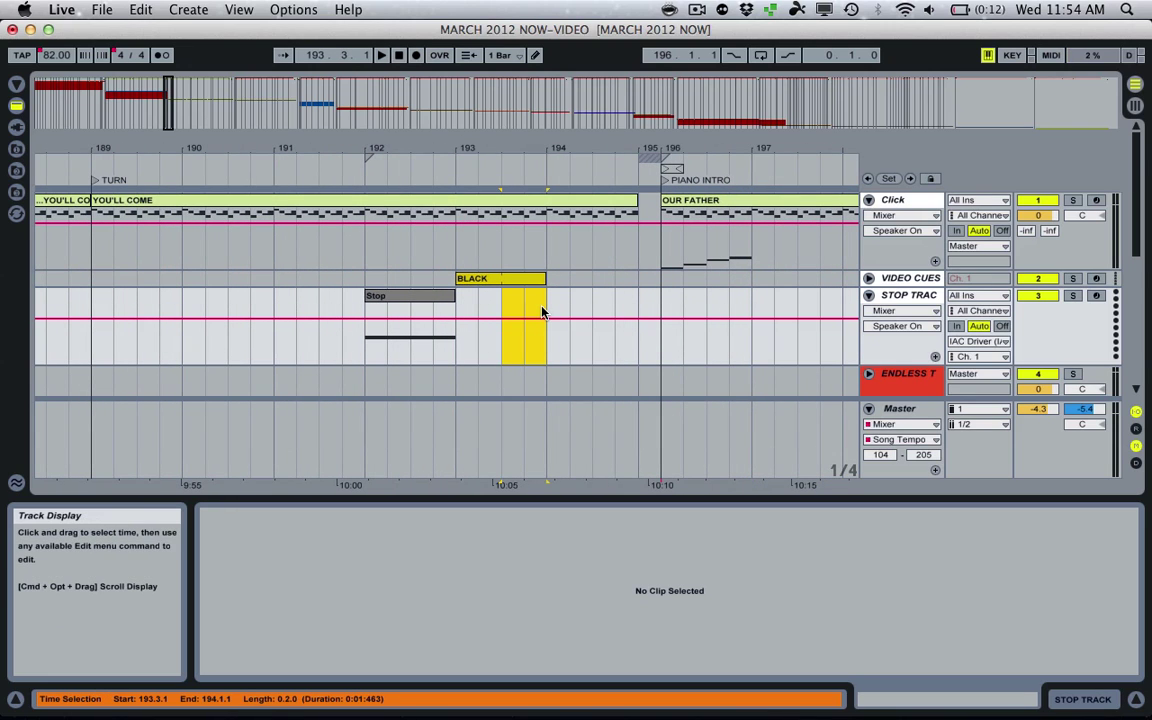
pyautogui.press('super+shift+m')
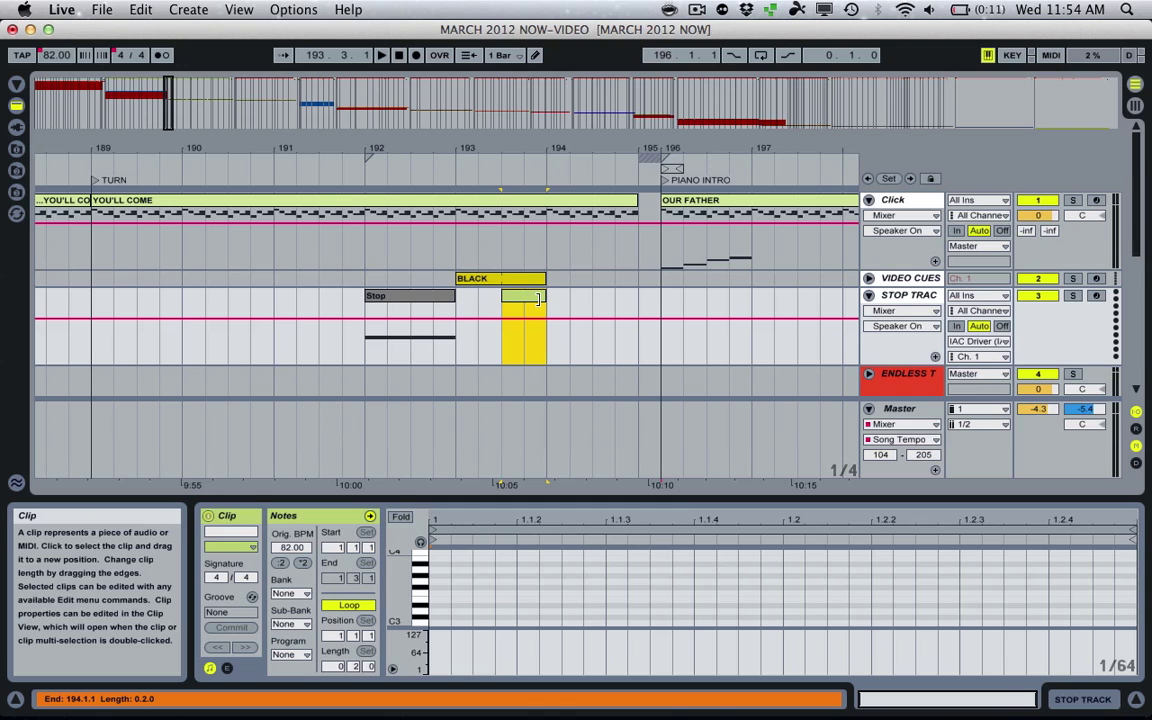
pyautogui.press('Delete')
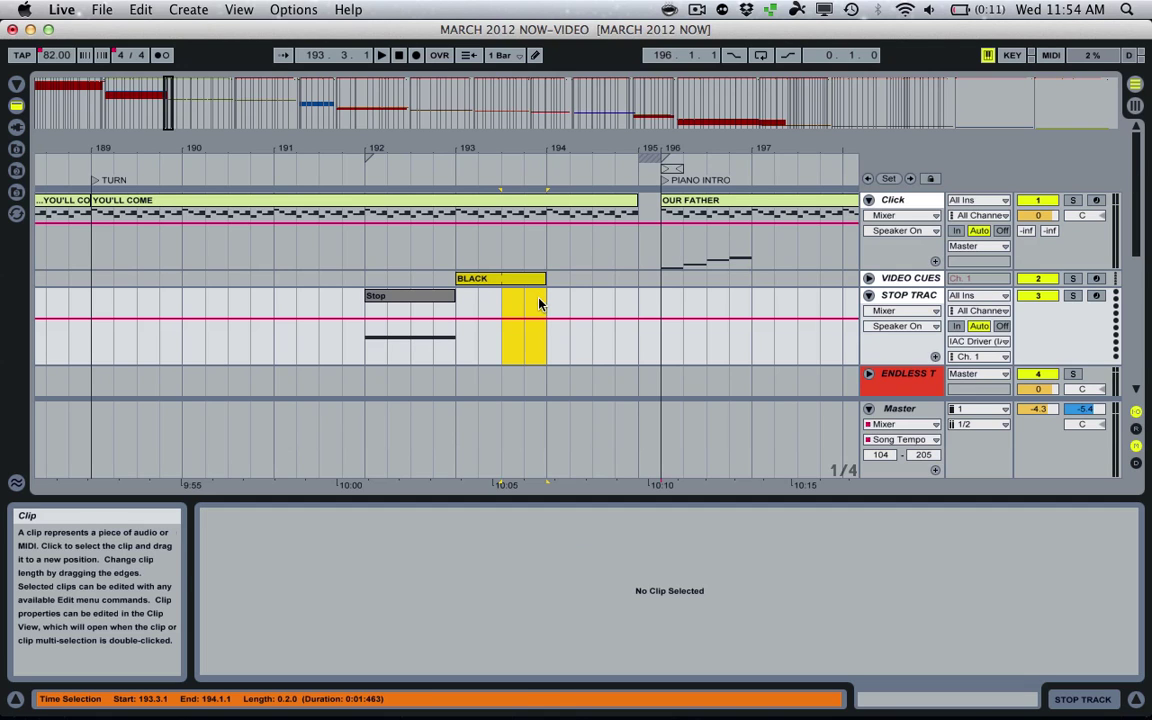
# Open the Stop clip's notes, add a C-1 note and remove it again, leaving the long note.
pyautogui.click(434, 297)
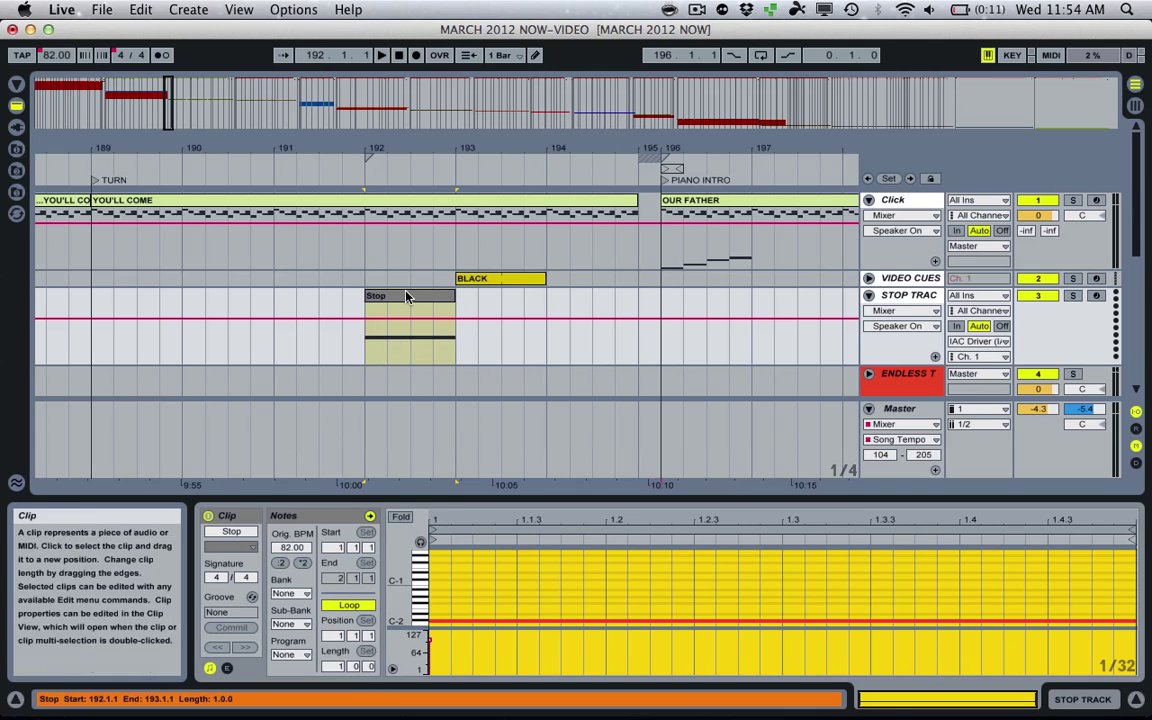
pyautogui.click(440, 297)
pyautogui.click(448, 622)
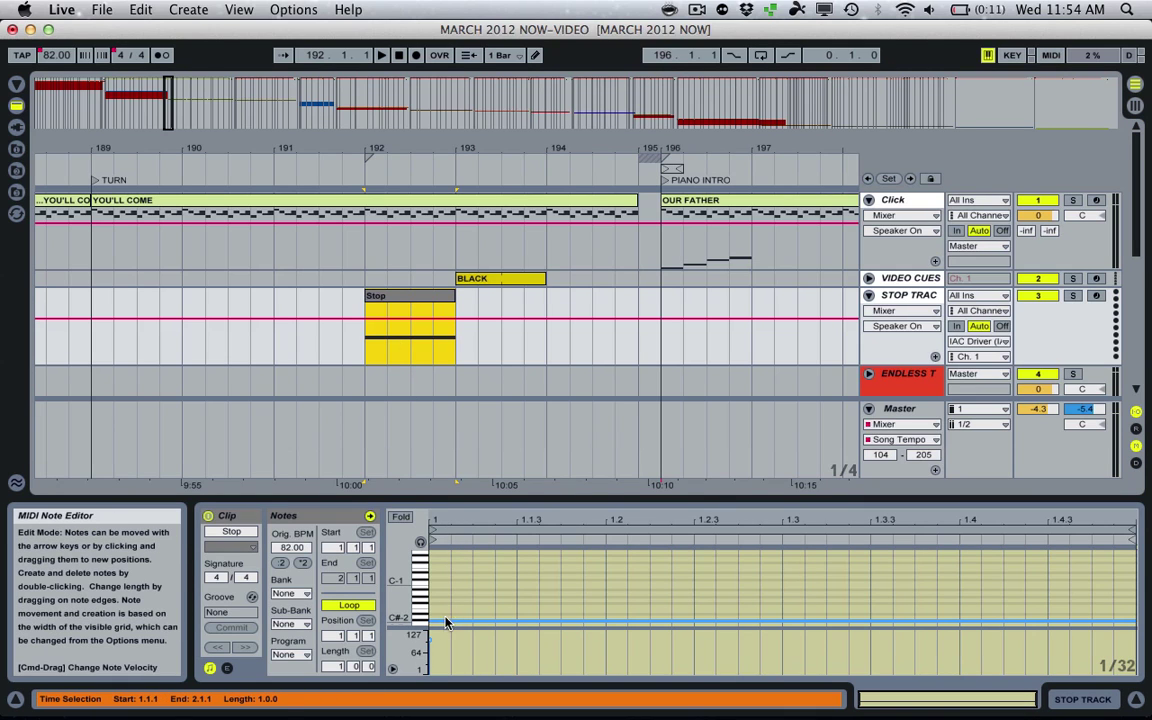
pyautogui.click(455, 600)
pyautogui.doubleClick(437, 586)
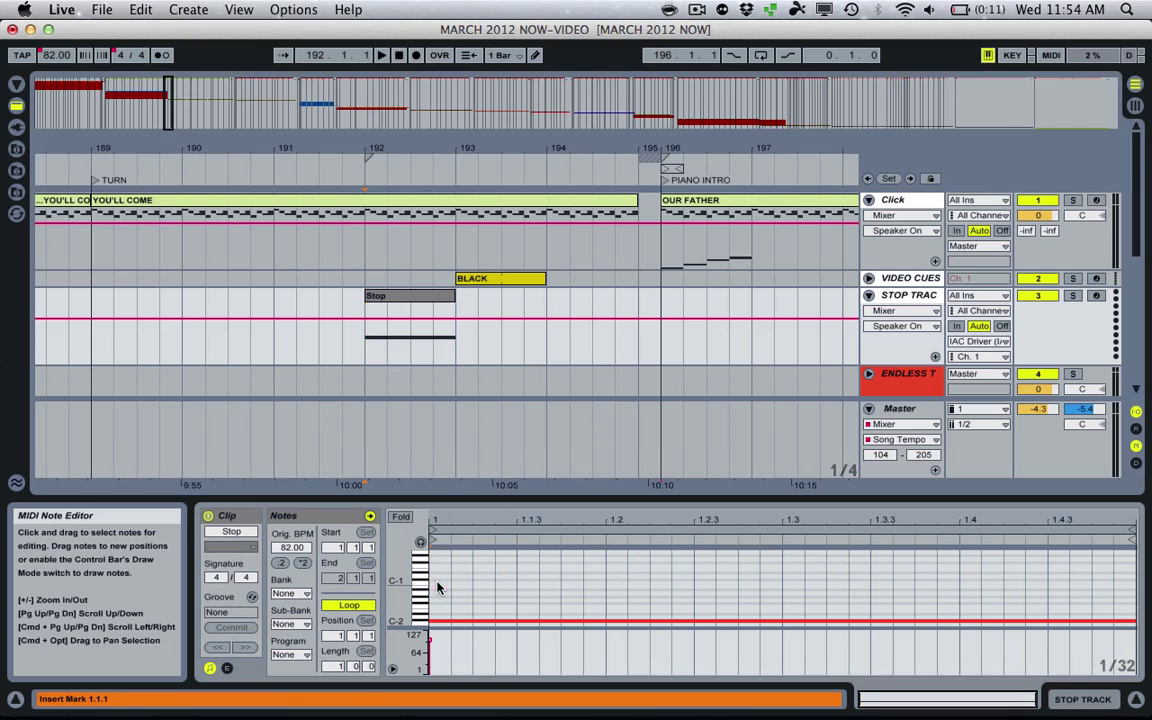
pyautogui.doubleClick(437, 586)
pyautogui.click(428, 297)
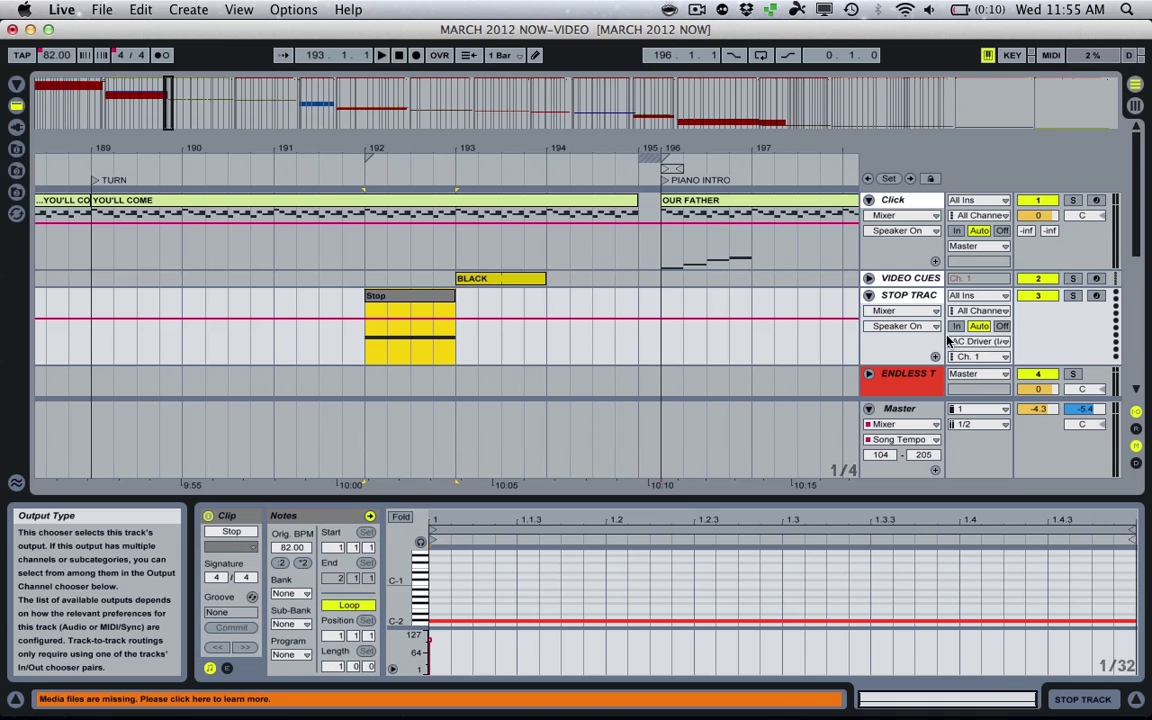
# Hide the clip editor and MIDI-map the transport Stop button to channel 1 note C#-2.
pyautogui.click(1136, 701)
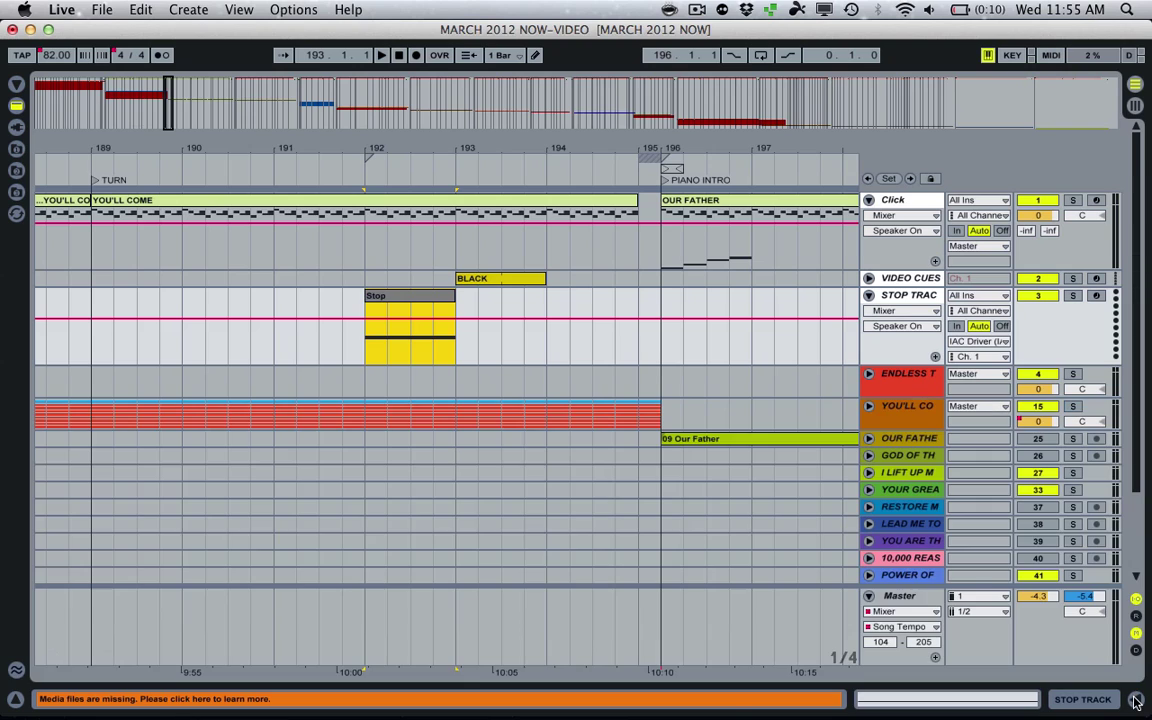
pyautogui.click(417, 295)
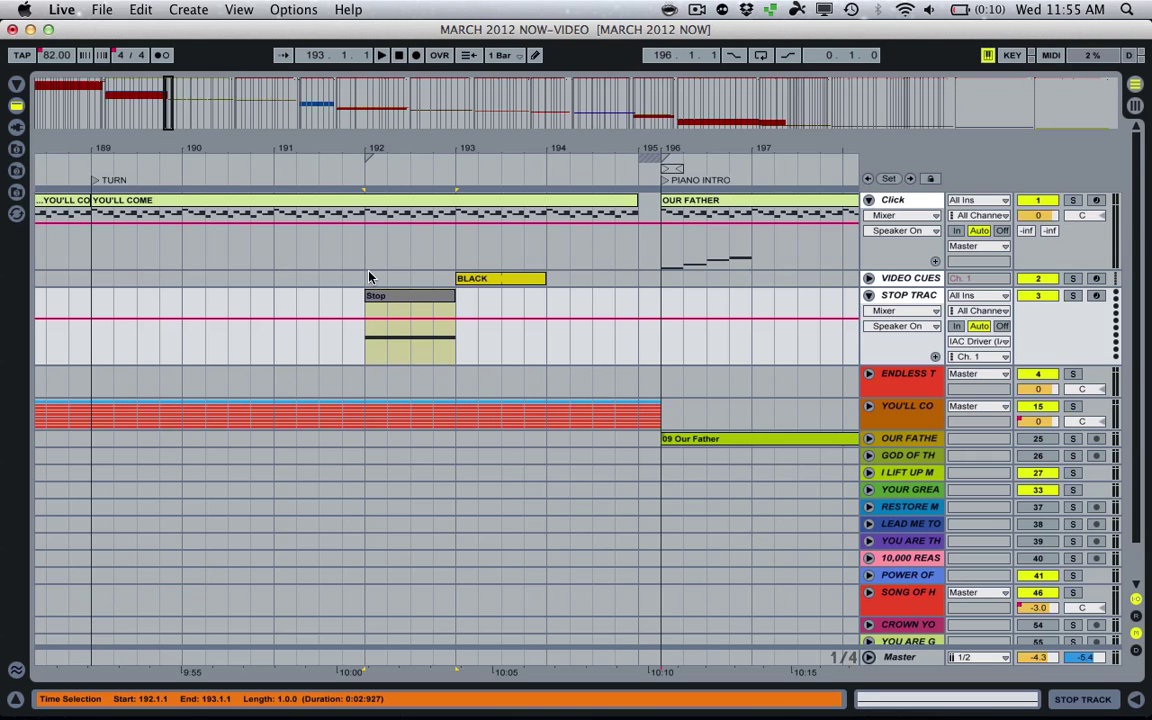
pyautogui.click(1050, 56)
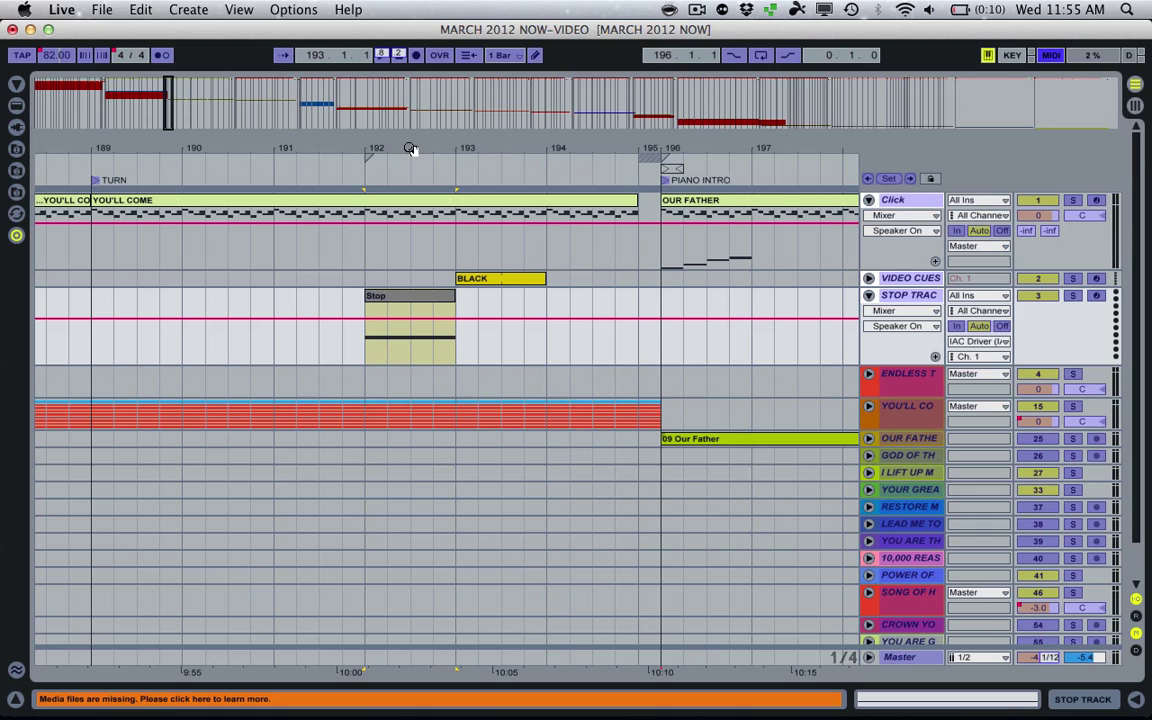
pyautogui.click(730, 275)
pyautogui.click(402, 55)
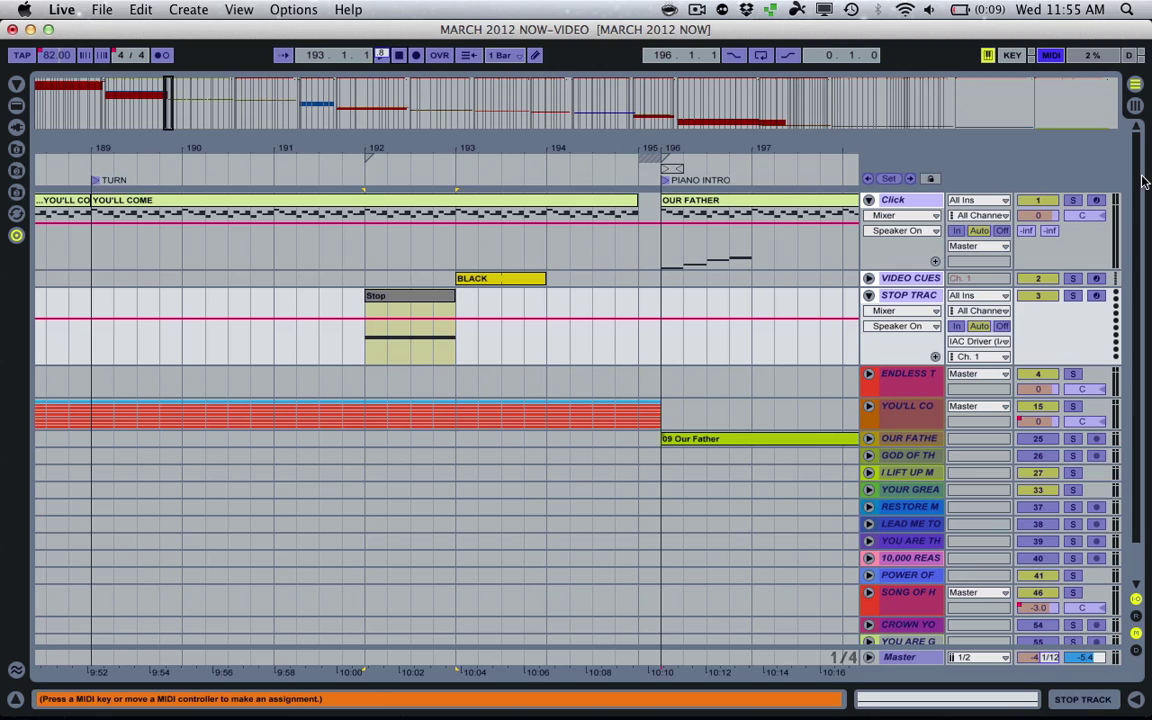
pyautogui.click(1052, 56)
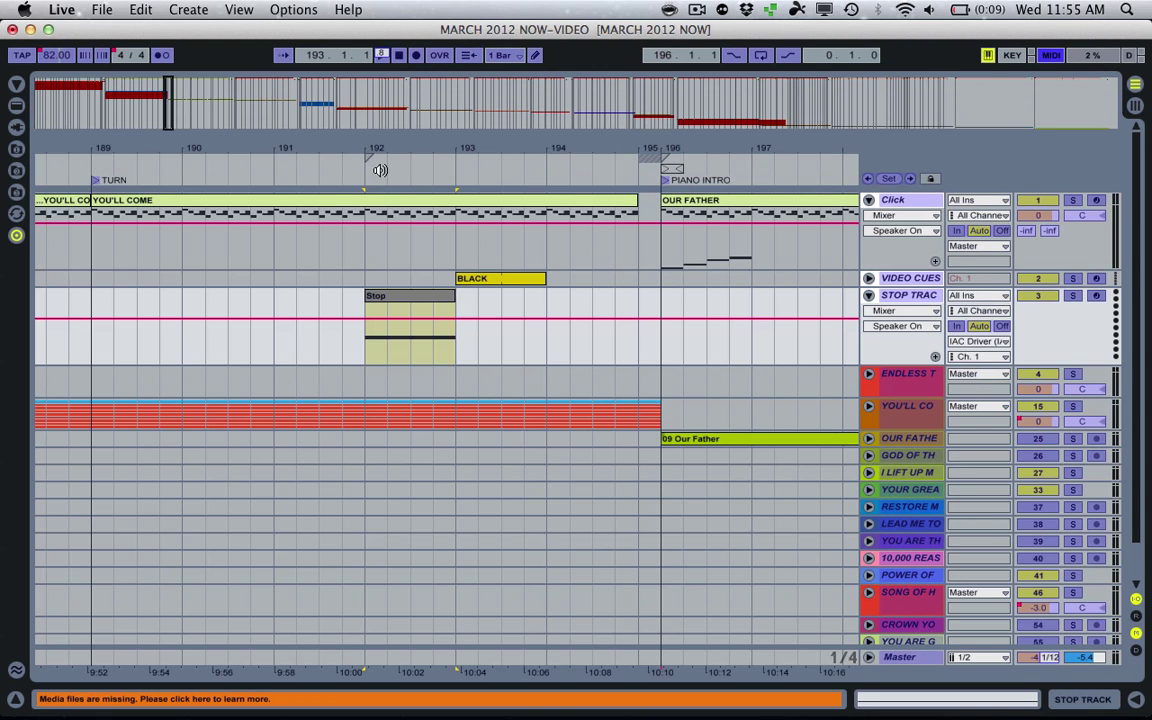
# Start playback to test the Stop mapping, toggling MIDI Map Mode on and off.
pyautogui.click(167, 171)
pyautogui.press('super+m')
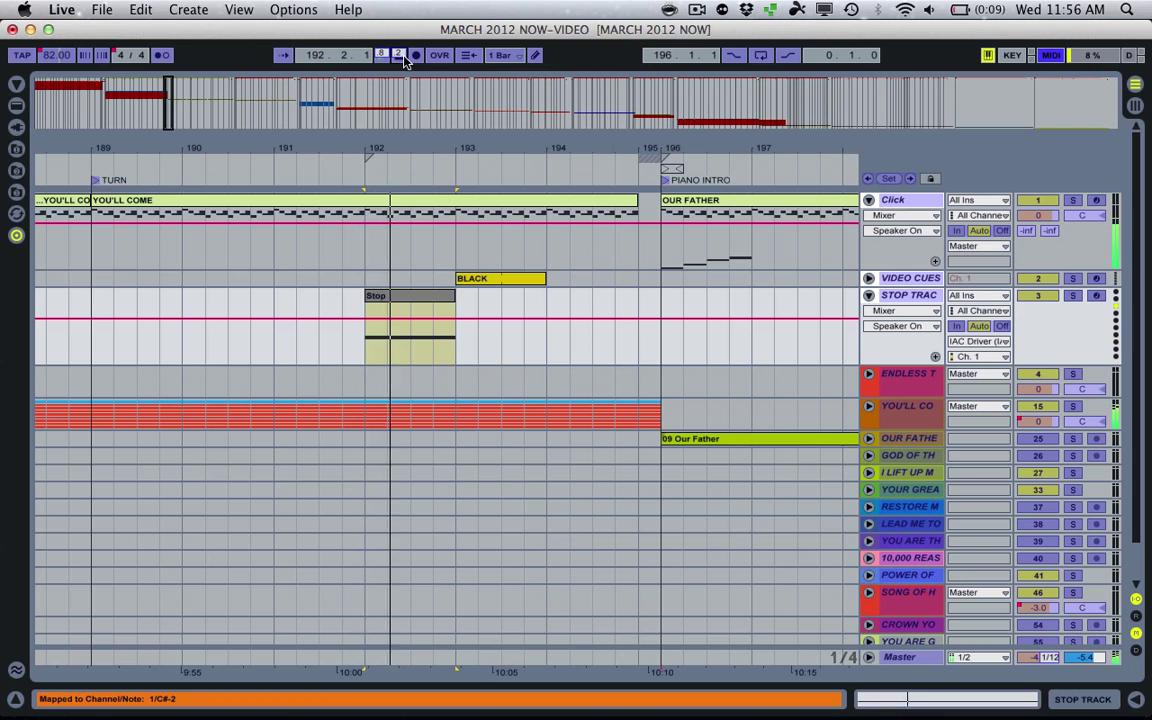
pyautogui.press('super+m')
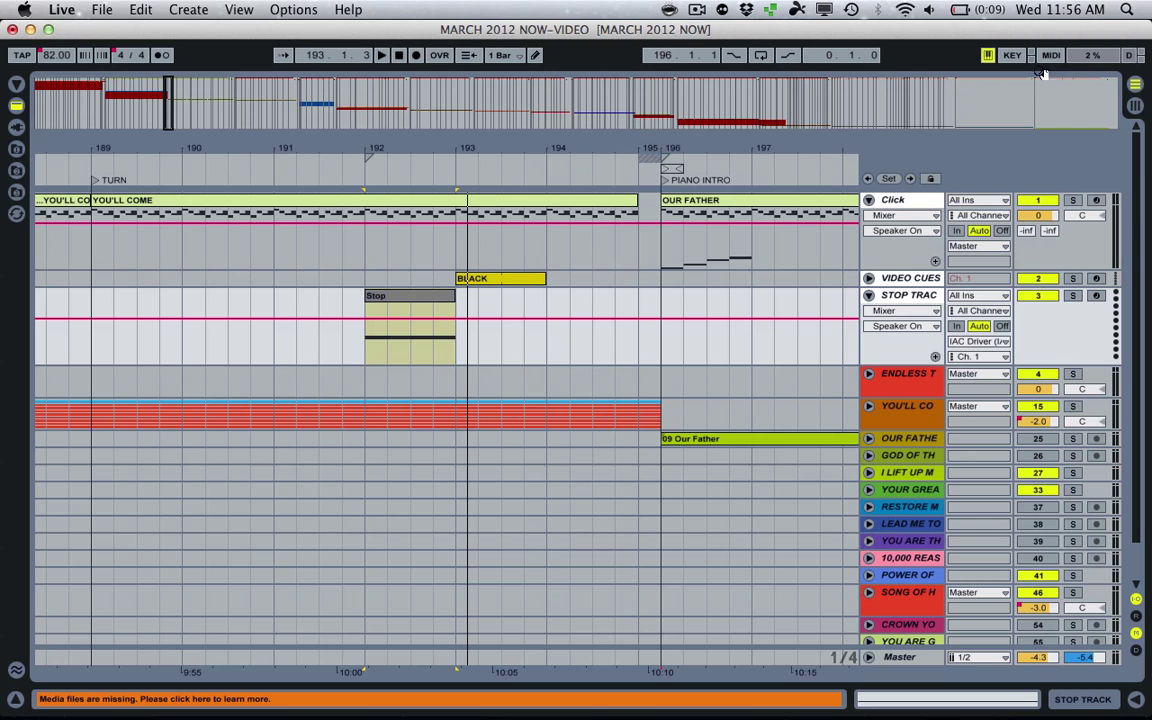
# Play from around bar 191, then move the Stop clip later to 193.3.1 within the BLACK cue.
pyautogui.click(265, 169)
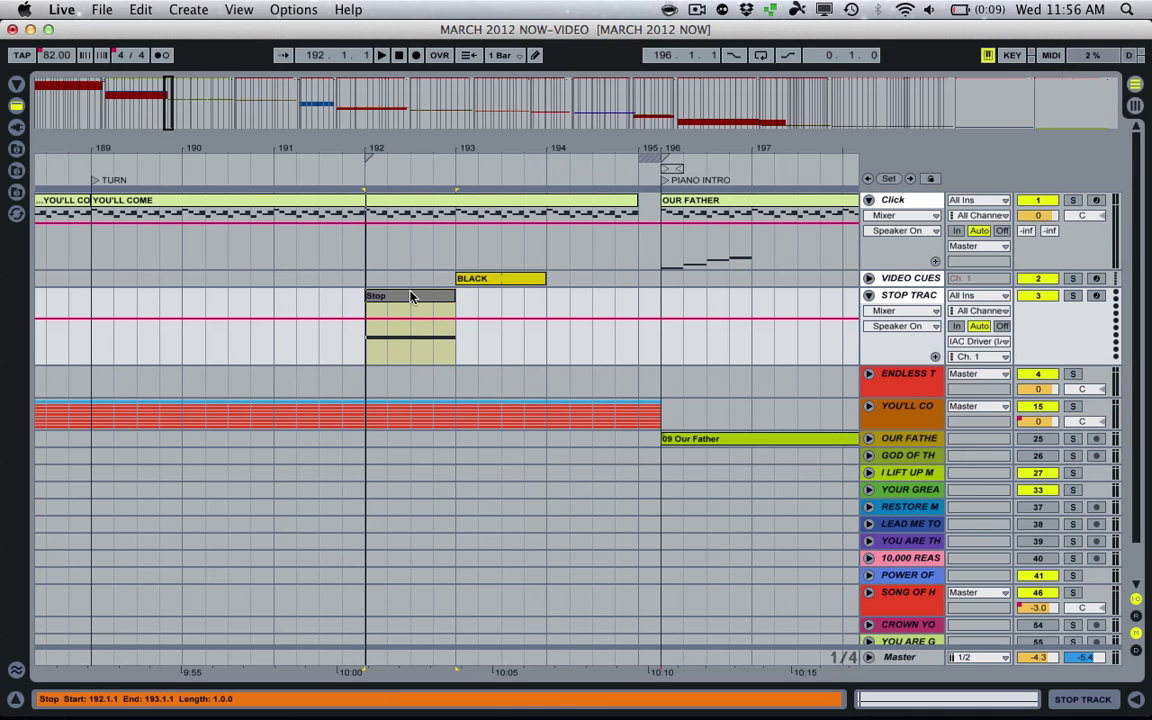
pyautogui.moveTo(419, 297); pyautogui.dragTo(558, 296)
pyautogui.click(476, 289)
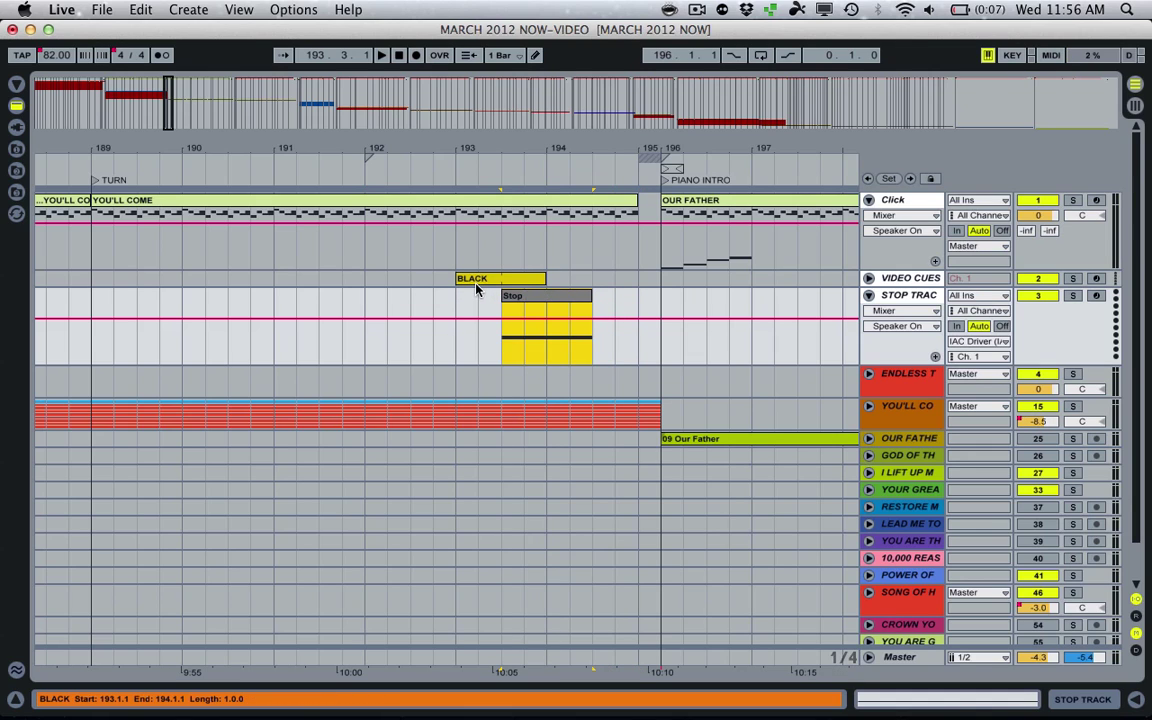
# Test-play the arrangement from just ahead of the Stop clip, then stop playback.
pyautogui.click(355, 173)
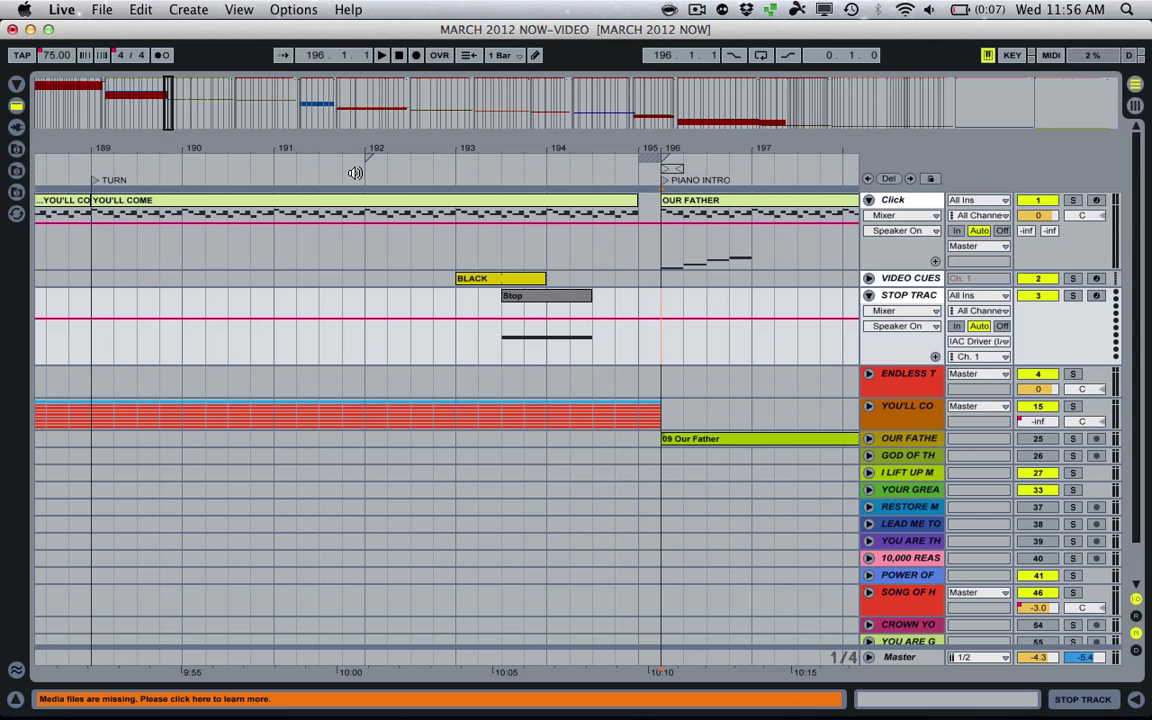
pyautogui.press('space')
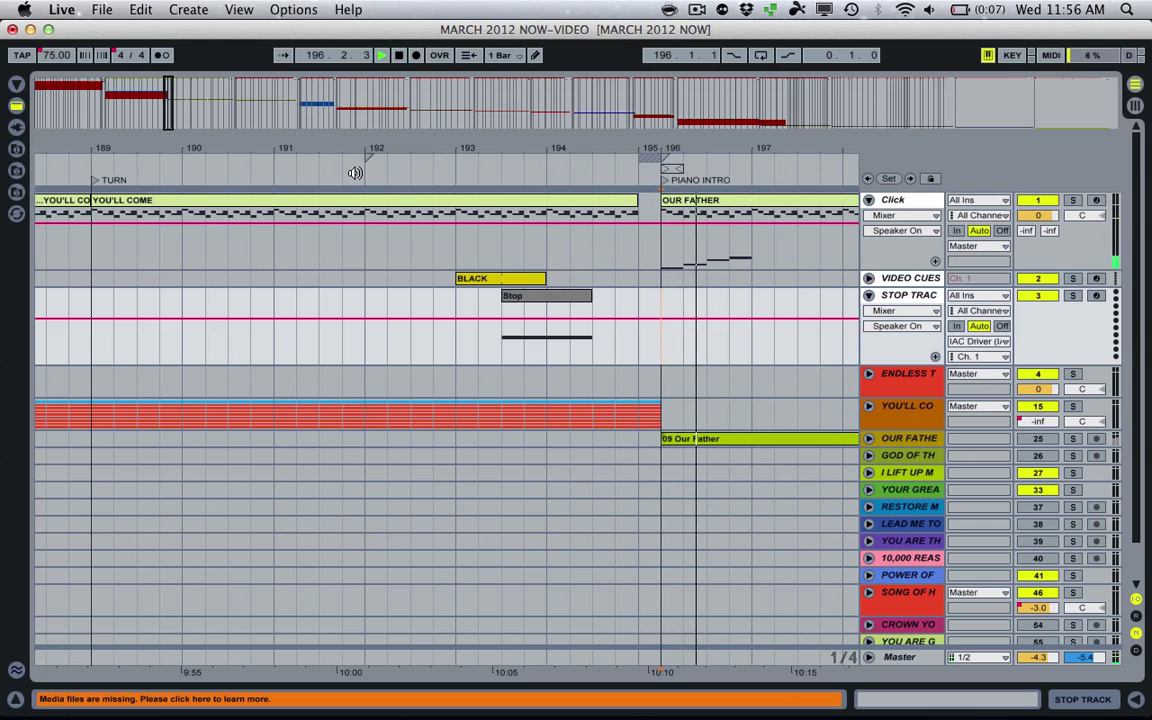
pyautogui.press('space')
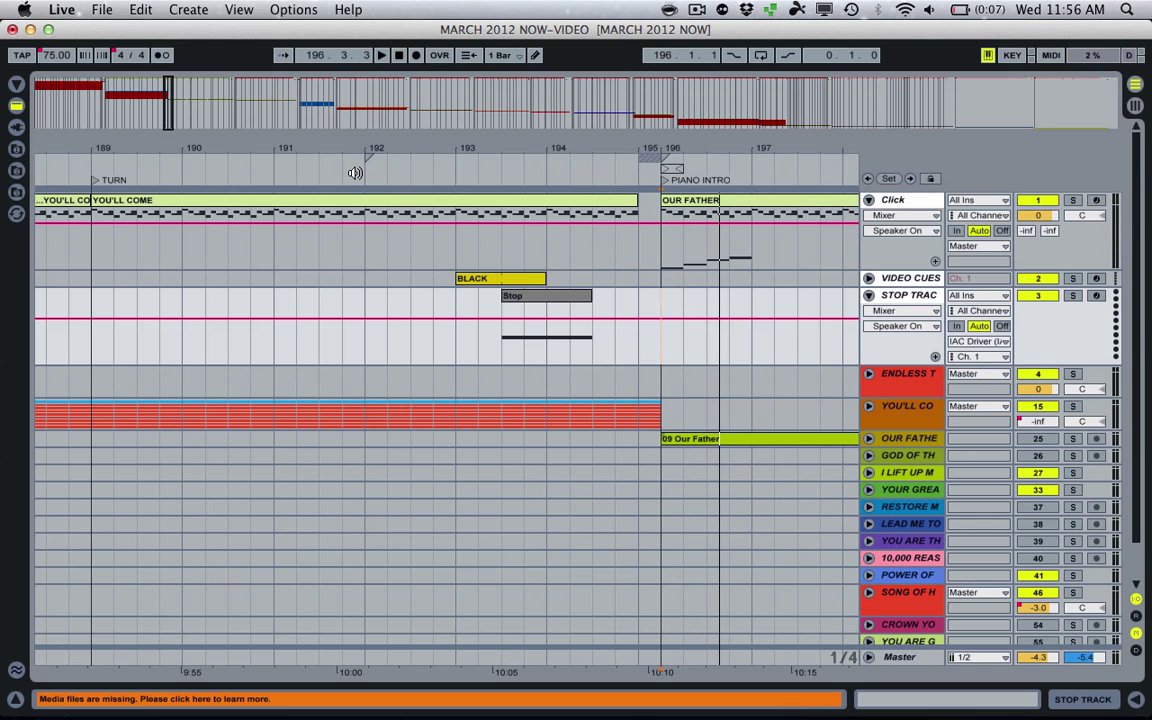